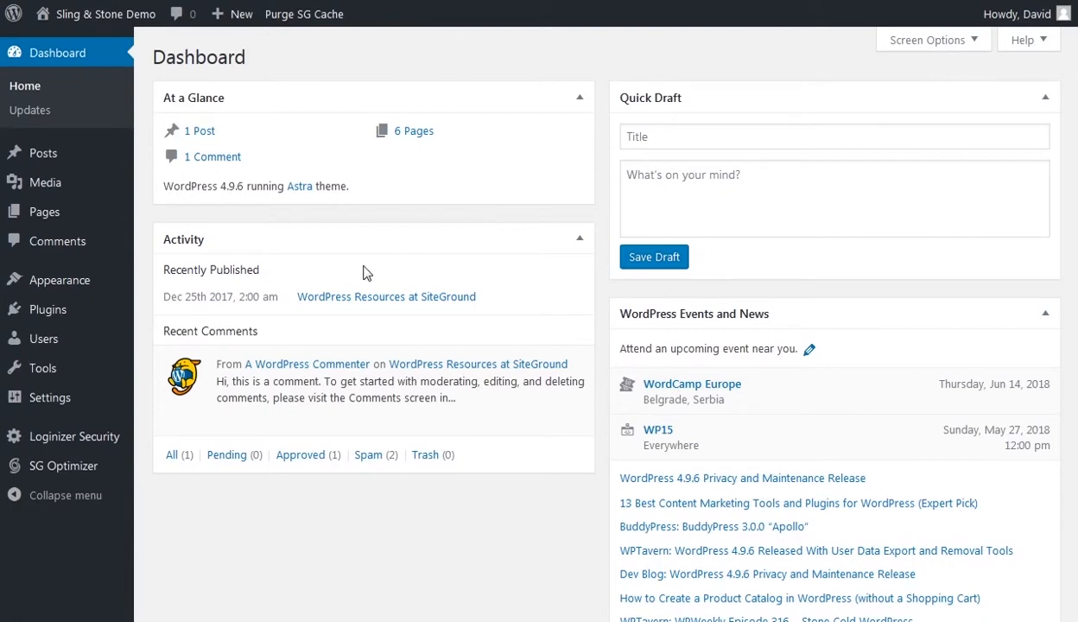
# Search the plugin directory for "yoast", and install and activate the Yoast SEO plugin.
pyautogui.moveTo(64, 326)
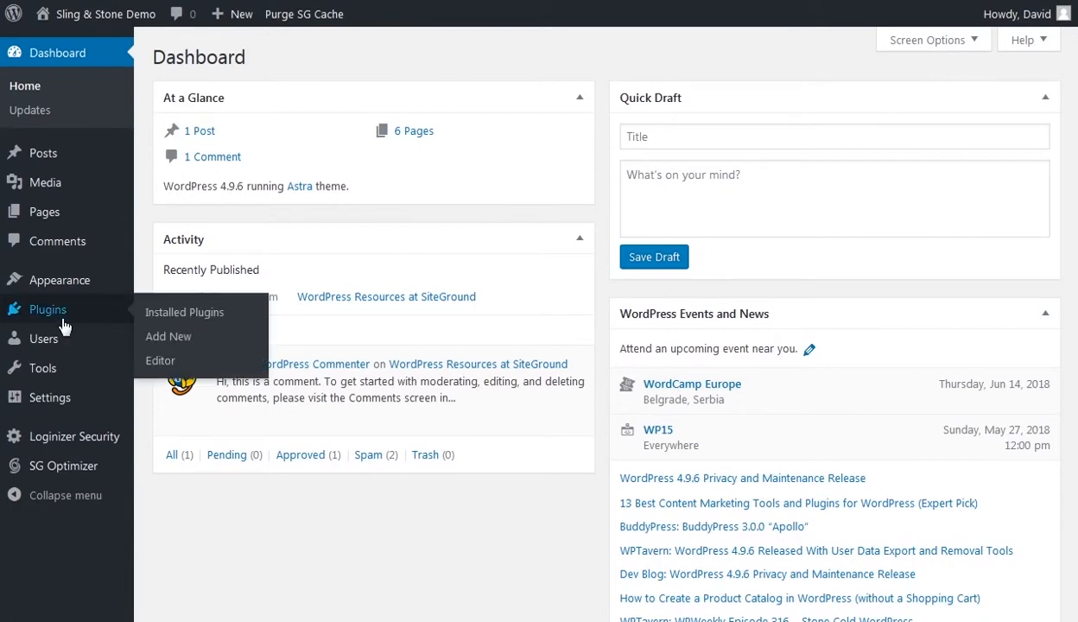
pyautogui.click(155, 346)
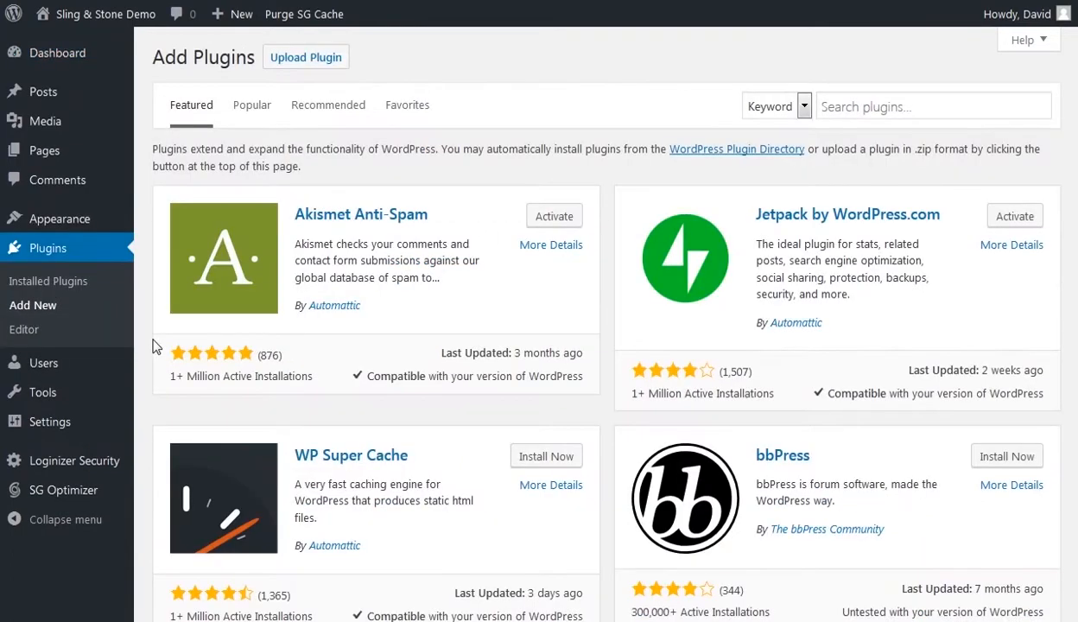
pyautogui.click(893, 104)
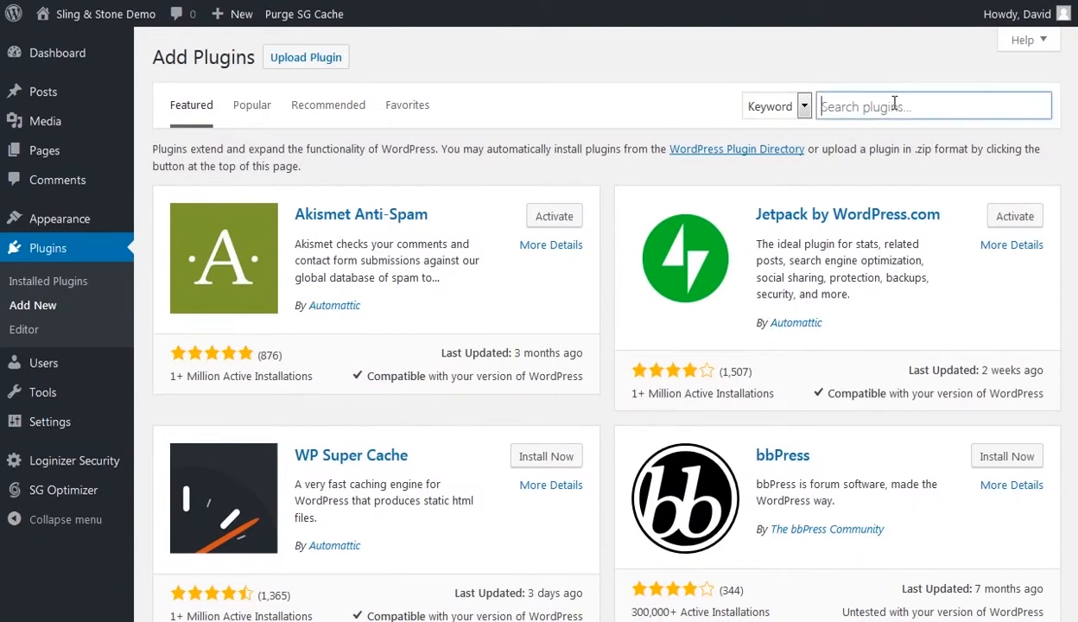
pyautogui.write('yoast')
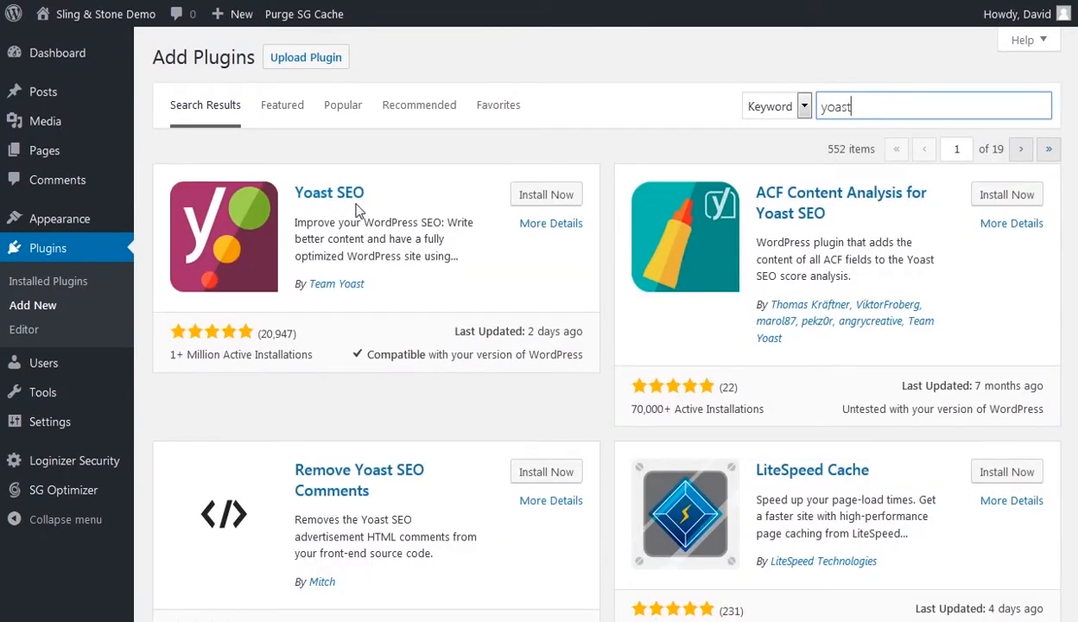
pyautogui.click(549, 209)
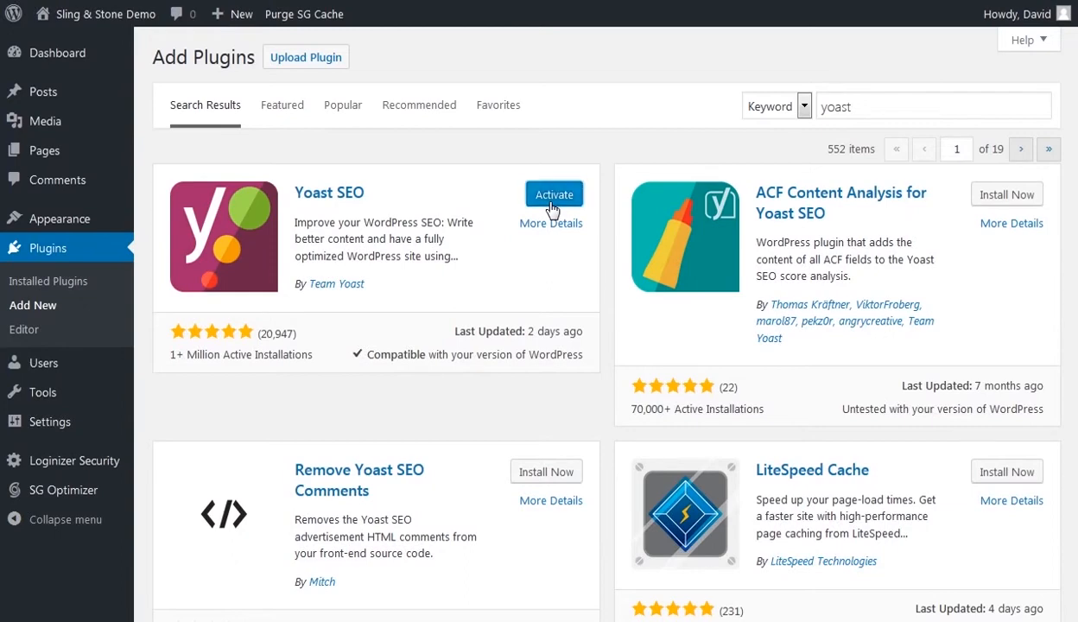
pyautogui.click(553, 195)
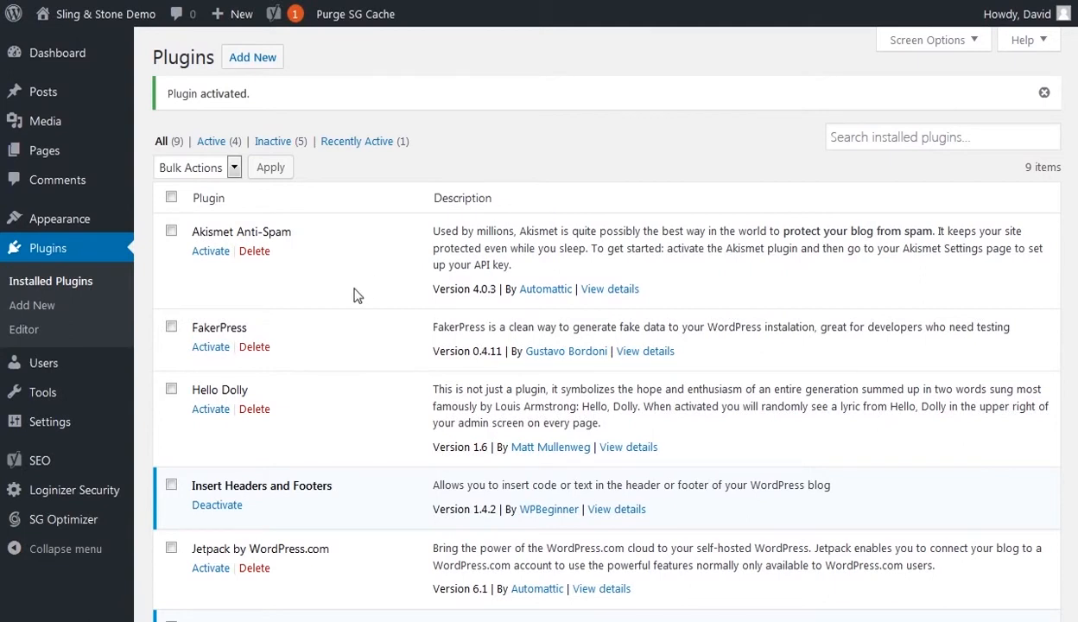
# Open the Yoast SEO configuration wizard from the plugin's general settings and begin configuring it in a few steps.
pyautogui.moveTo(53, 472)
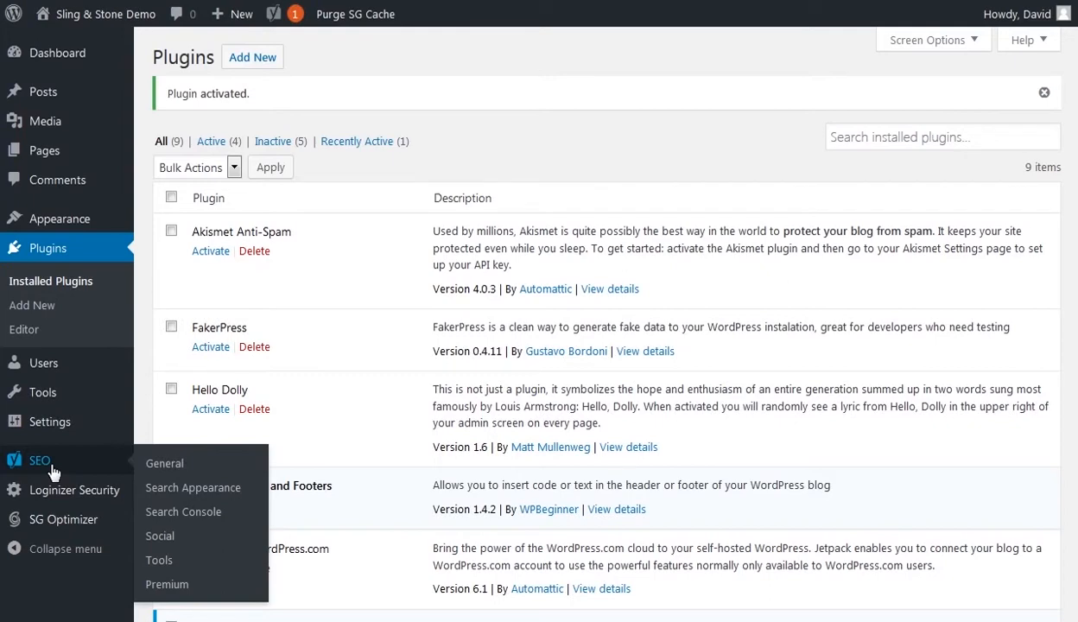
pyautogui.click(52, 468)
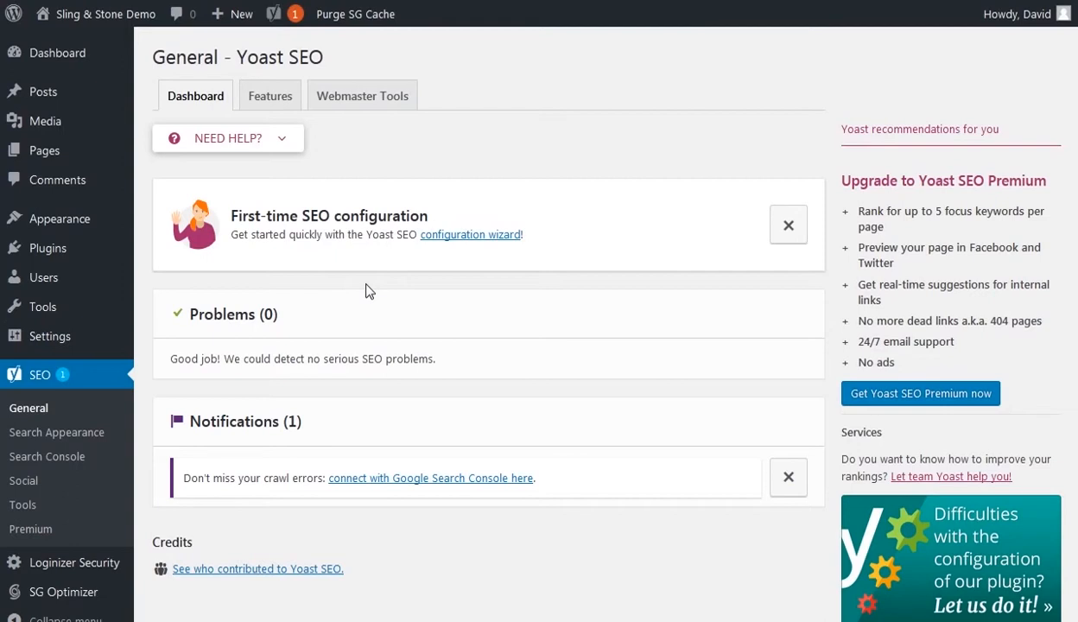
pyautogui.click(448, 236)
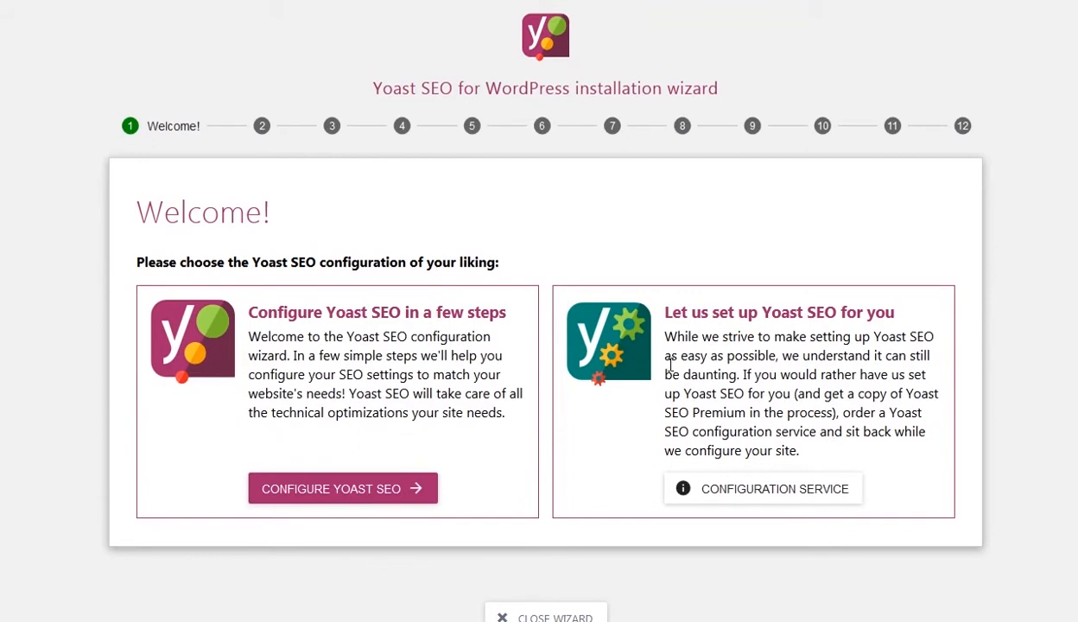
pyautogui.click(338, 496)
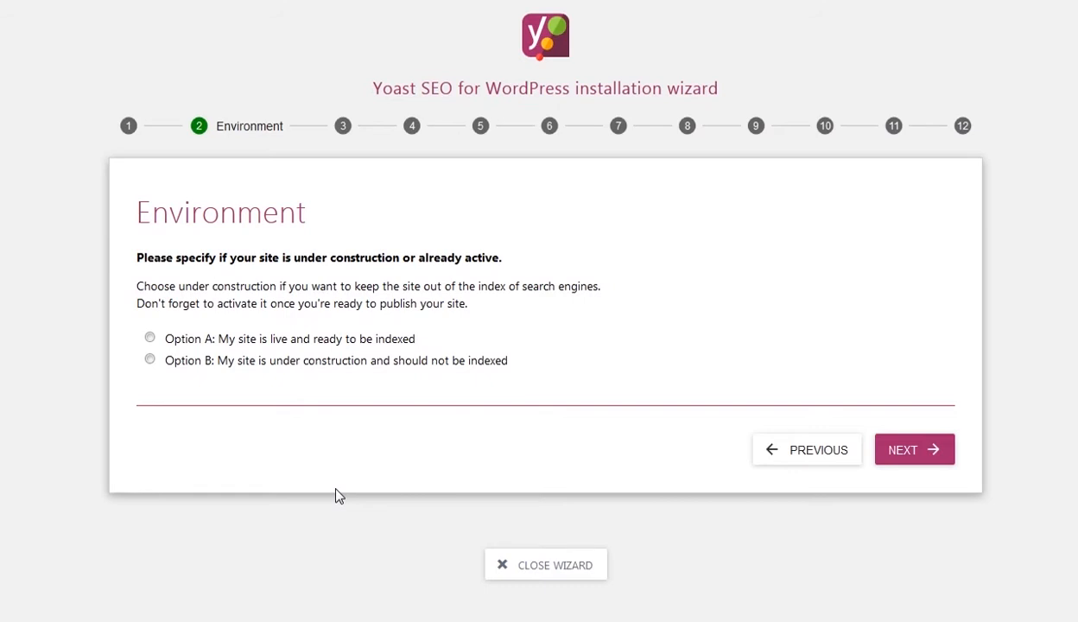
# Declare the site live and ready to be indexed, and set its site type to "A blog".
pyautogui.click(179, 345)
pyautogui.click(952, 449)
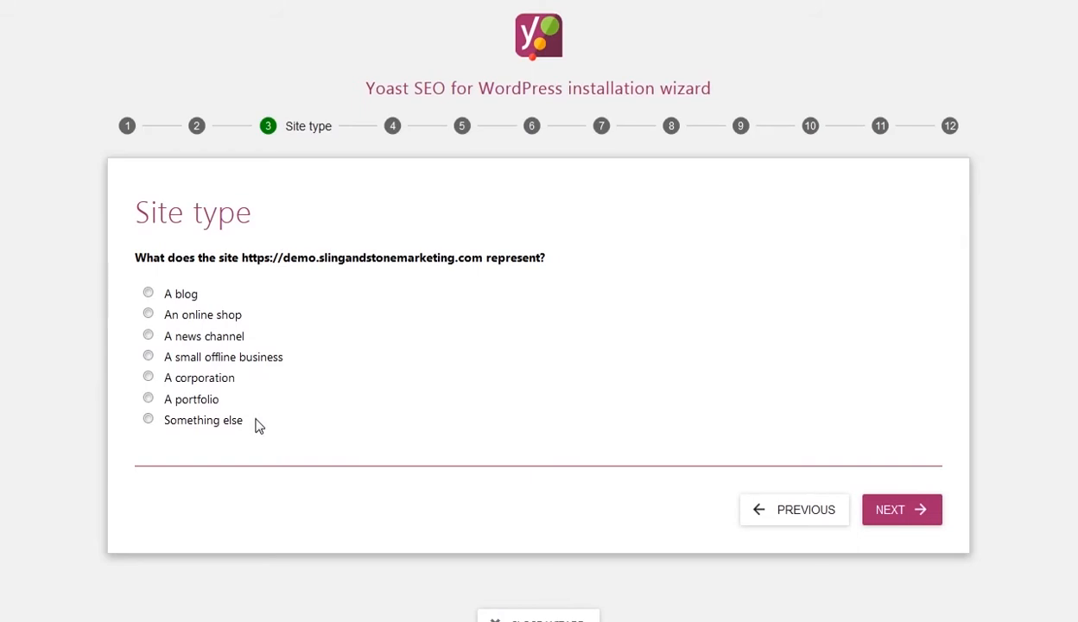
pyautogui.click(147, 293)
pyautogui.click(918, 511)
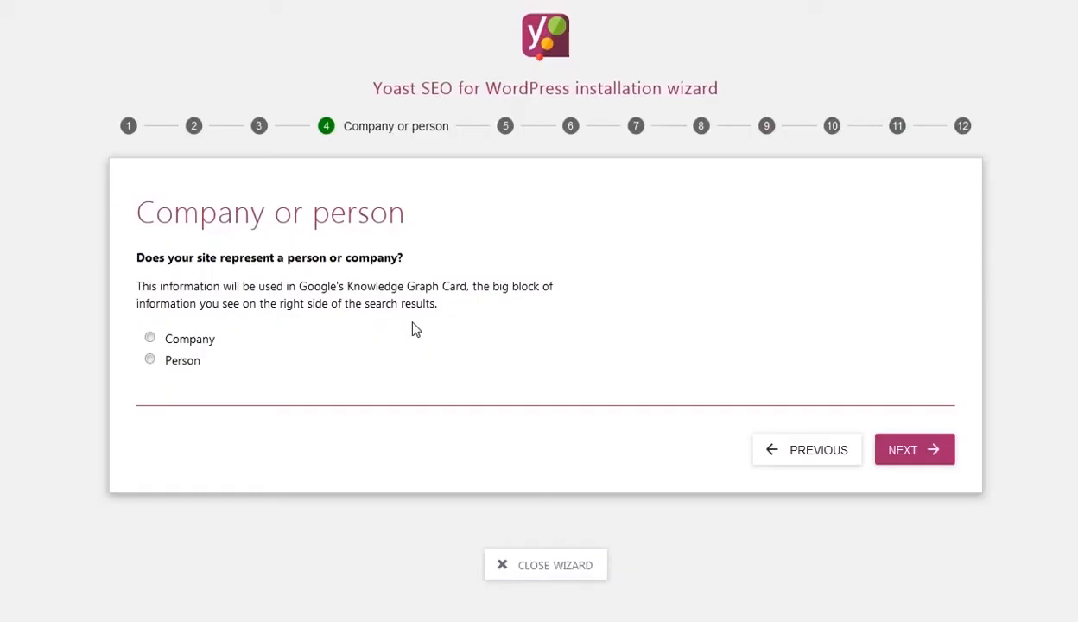
# Set the site to represent a company named "Sling & Stone", without a logo, and continue the wizard.
pyautogui.click(170, 342)
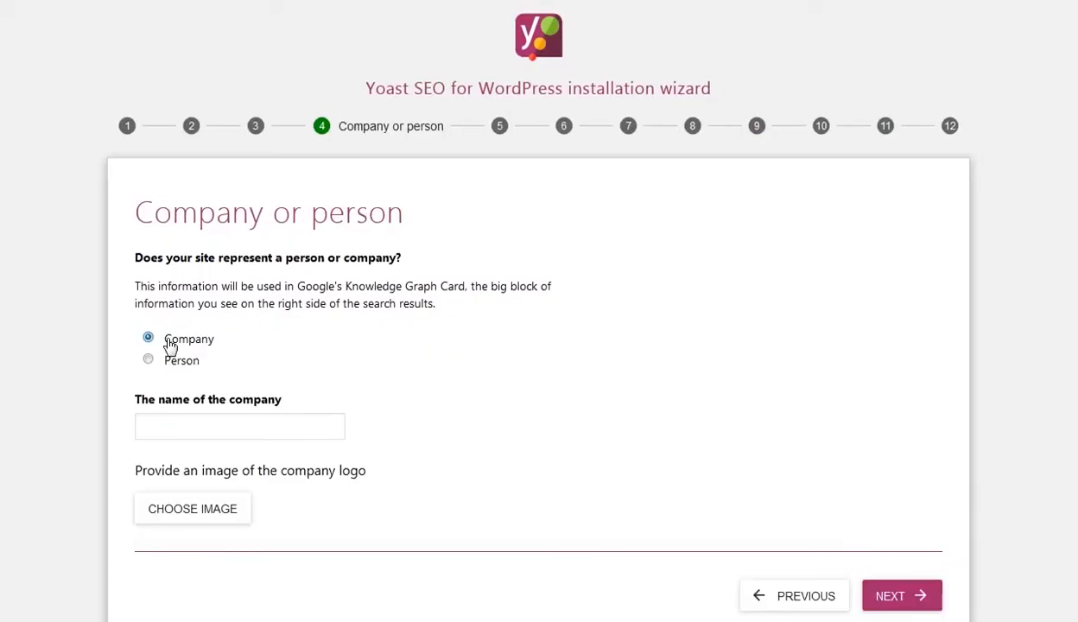
pyautogui.click(194, 423)
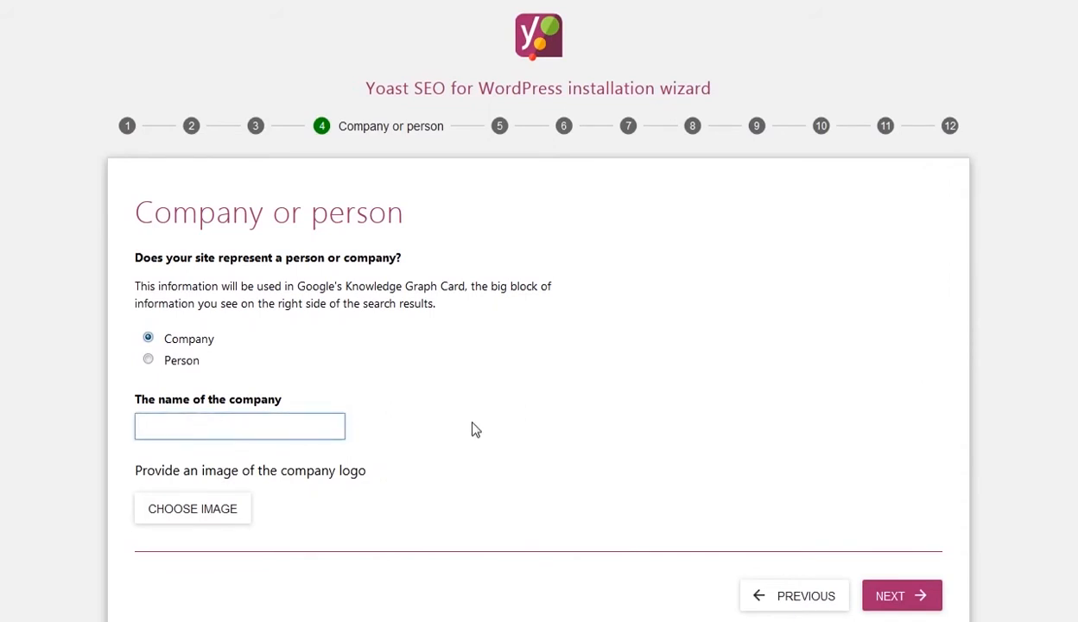
pyautogui.write('Sling')
pyautogui.write('& Stone')
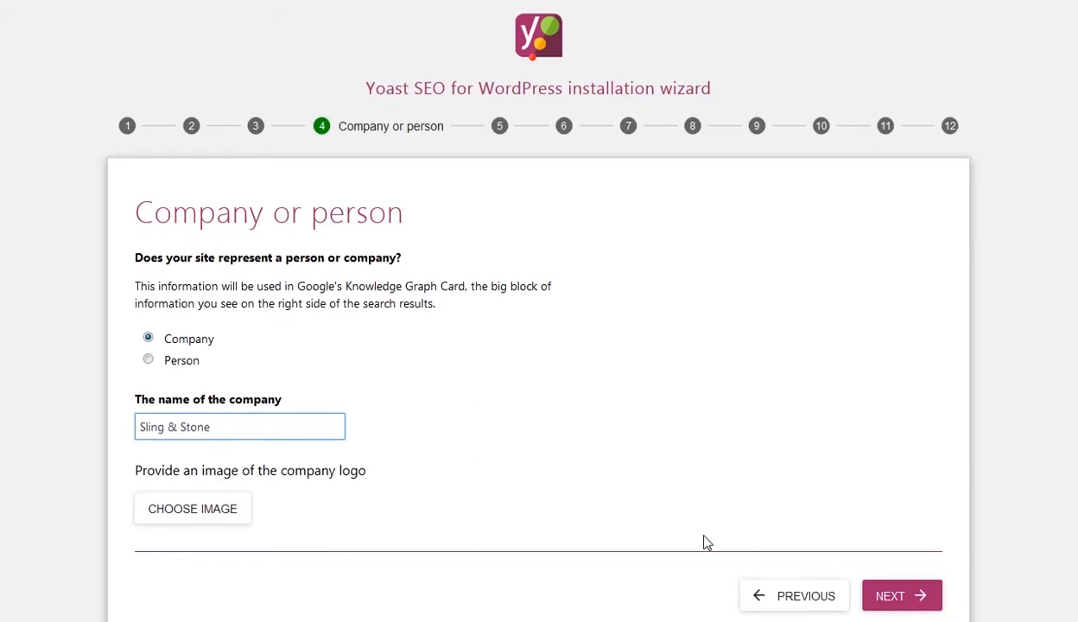
pyautogui.click(913, 602)
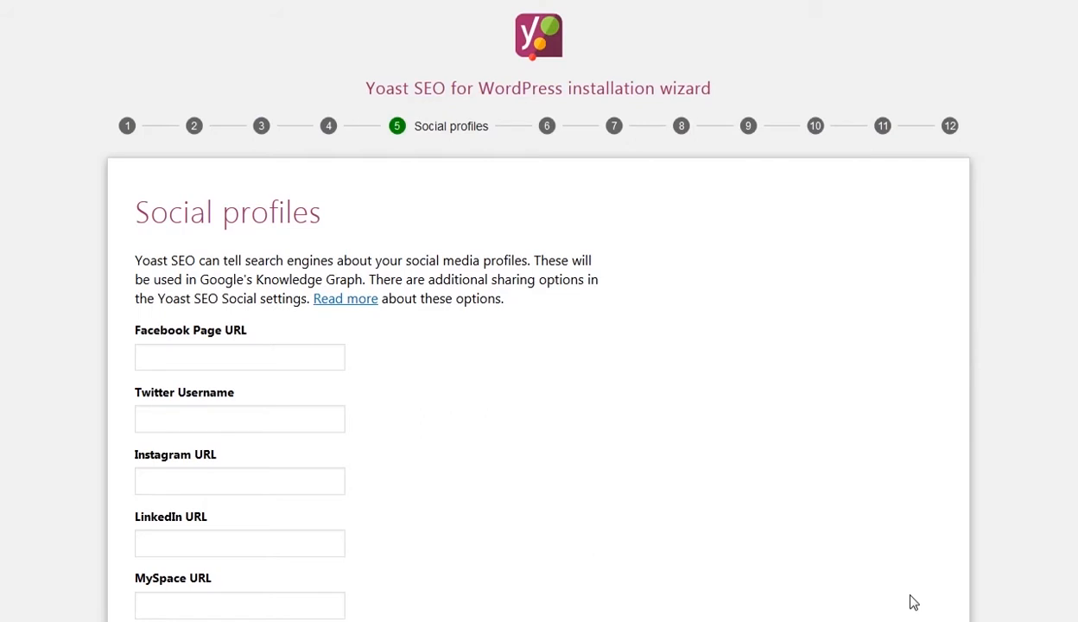
# Review the social profile fields, leave them all blank and continue to the search engine visibility settings.
pyautogui.scroll(-3, 913, 602)
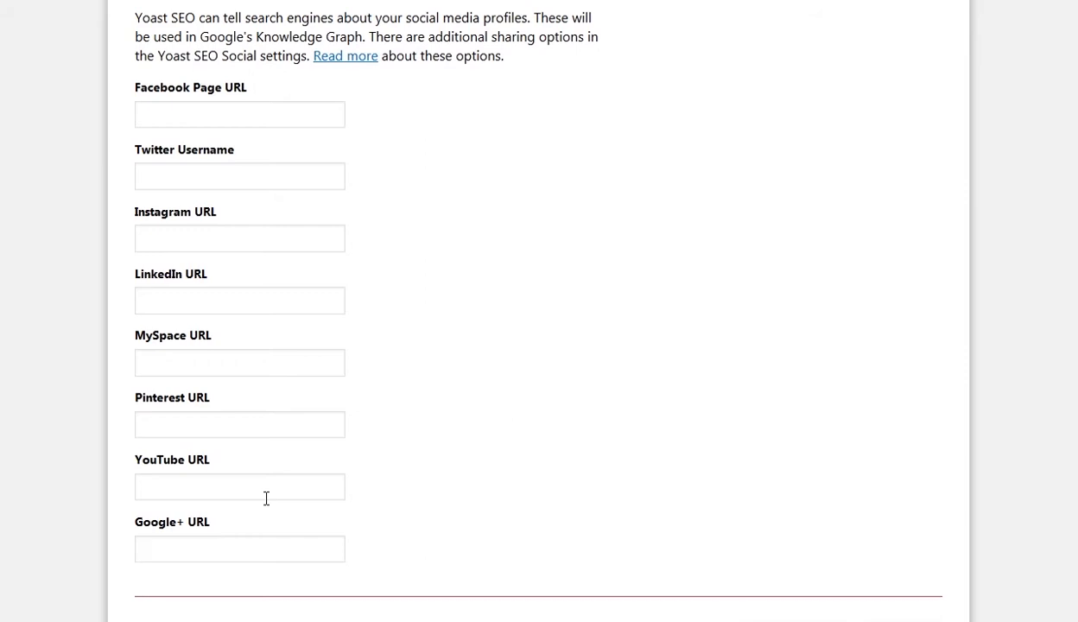
pyautogui.scroll(-2, 266, 498)
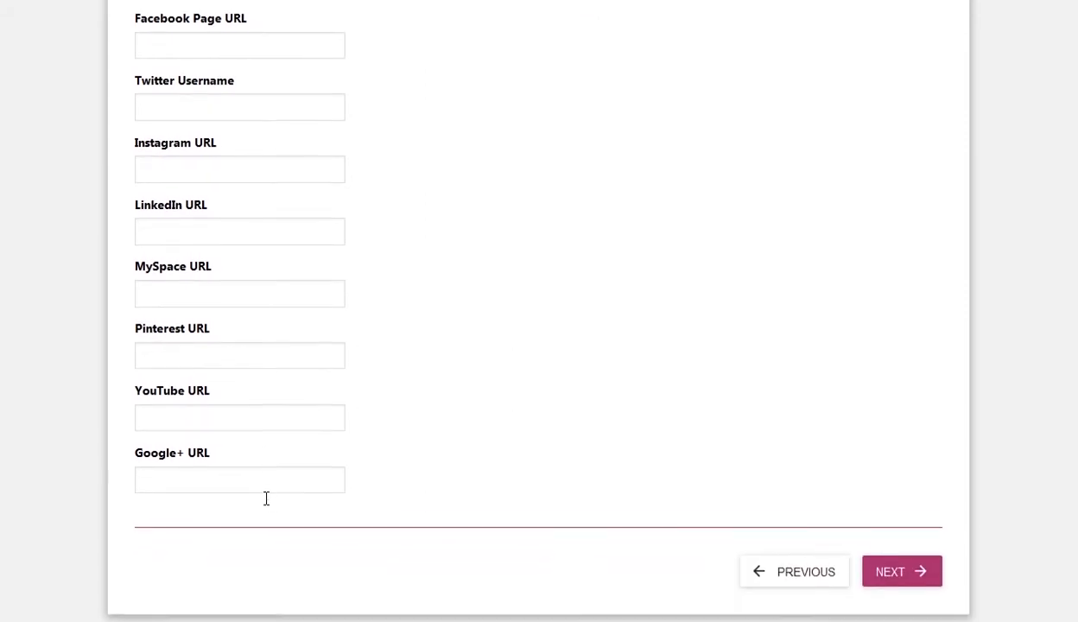
pyautogui.click(891, 558)
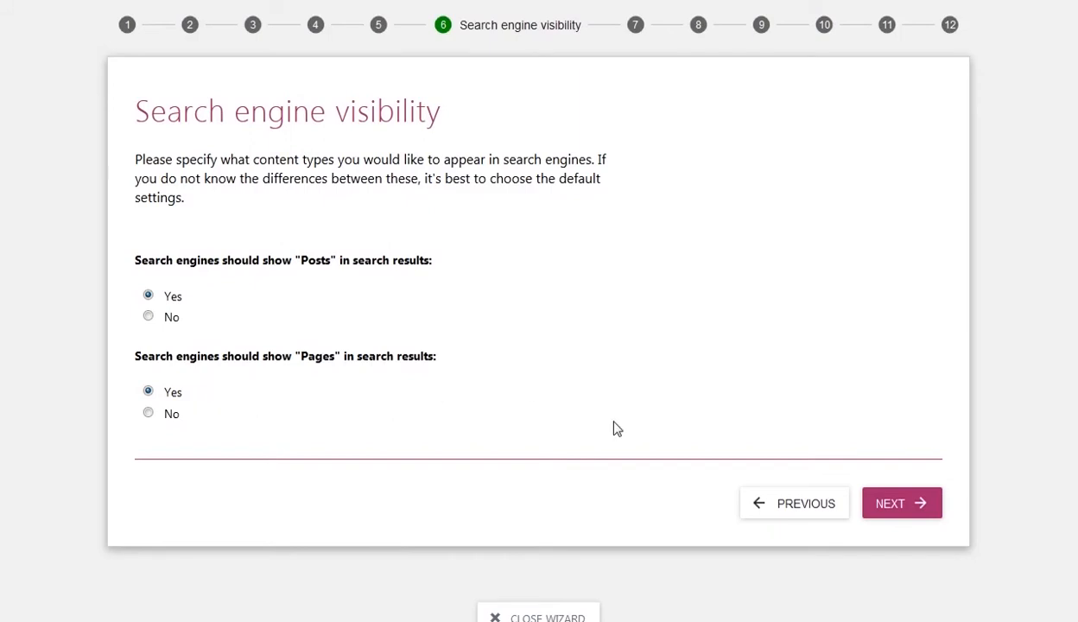
# Accept the default search visibility for posts and pages, and answer No to the site having multiple authors.
pyautogui.click(913, 507)
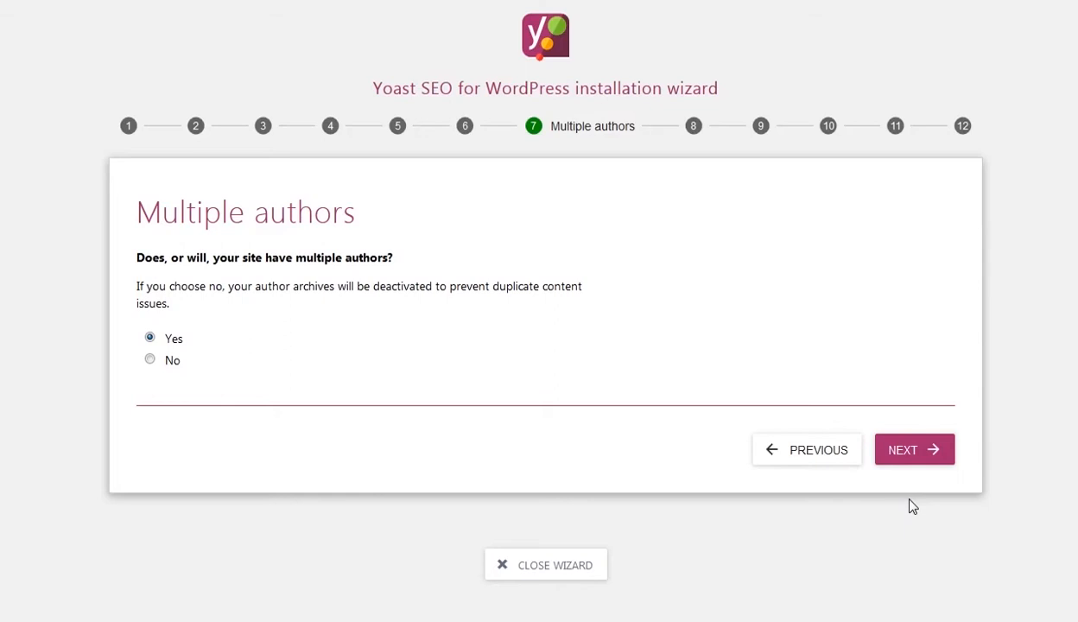
pyautogui.click(173, 363)
pyautogui.click(914, 447)
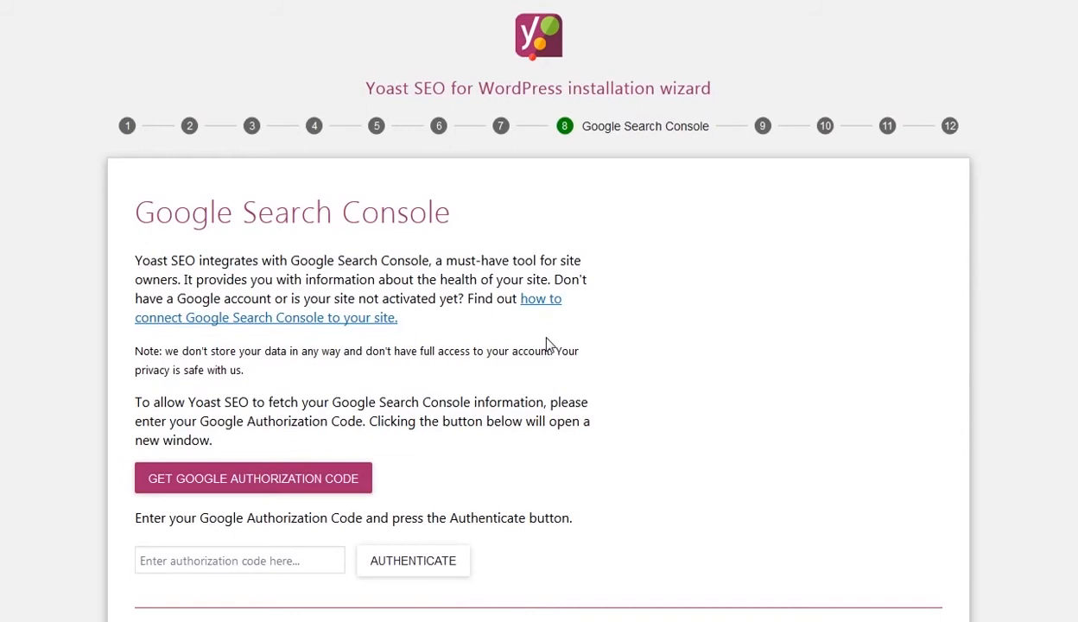
# Request a Google authorization code, allow Yoast SEO access with the second listed Google account, and copy the generated code.
pyautogui.click(337, 482)
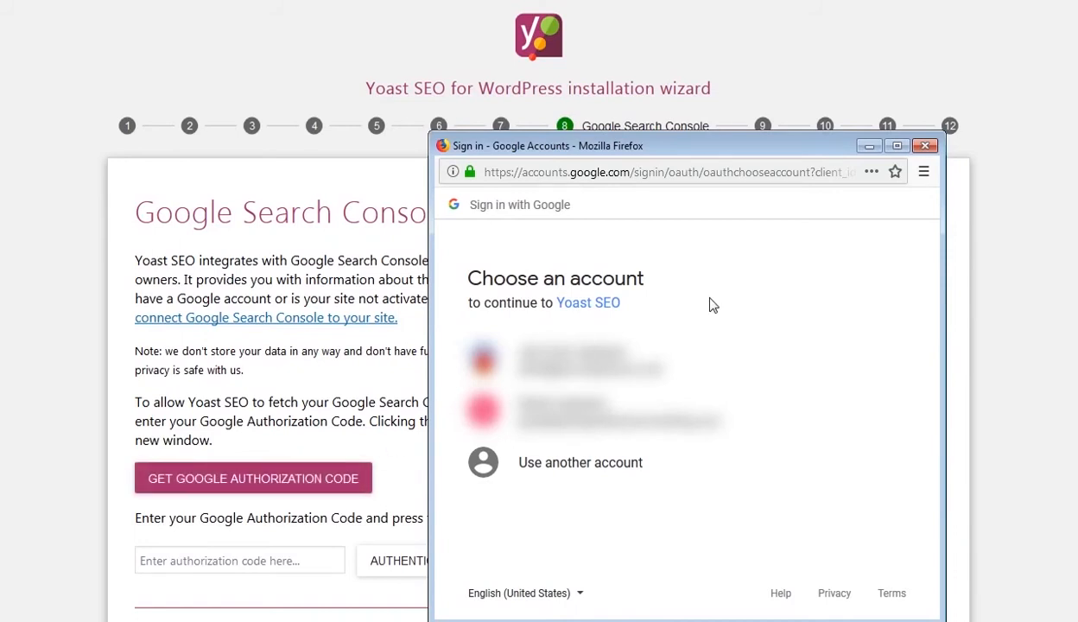
pyautogui.click(666, 429)
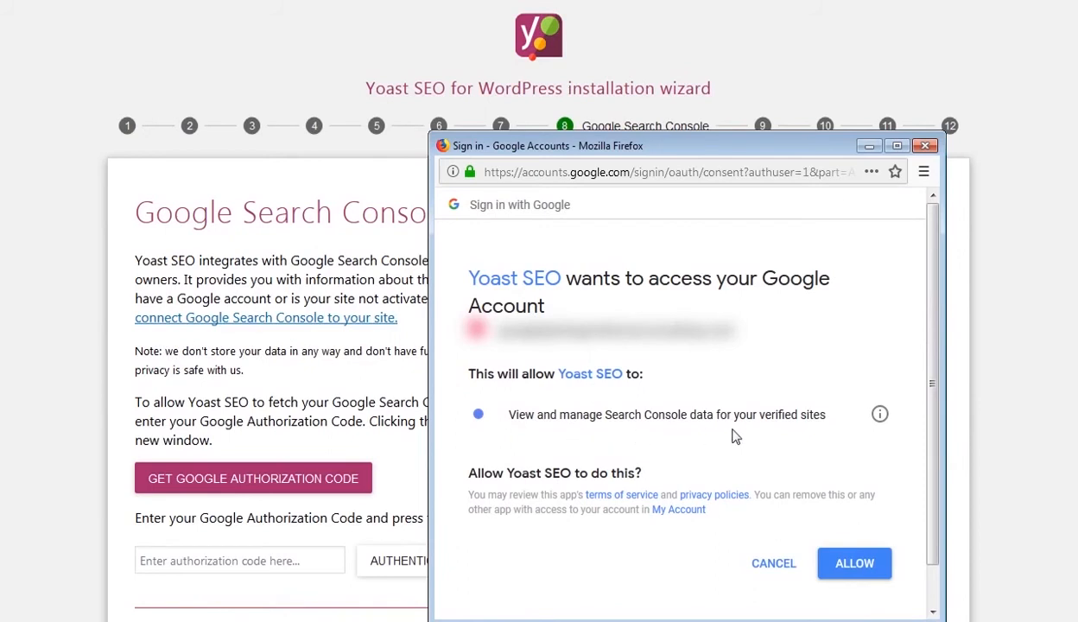
pyautogui.click(836, 559)
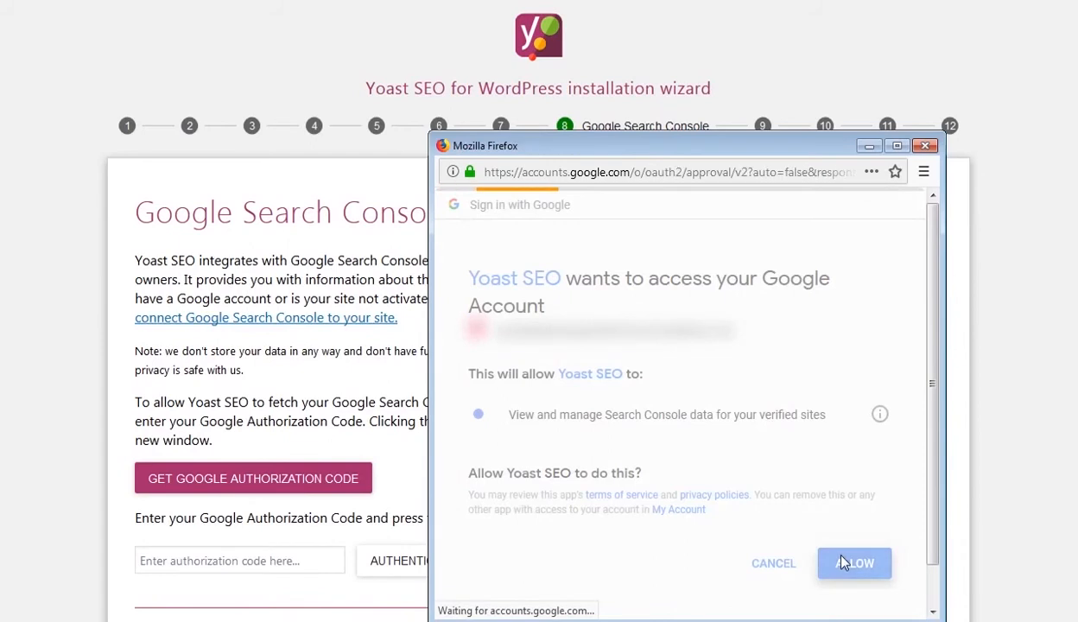
pyautogui.tripleClick(668, 375)
pyautogui.rightClick(669, 375)
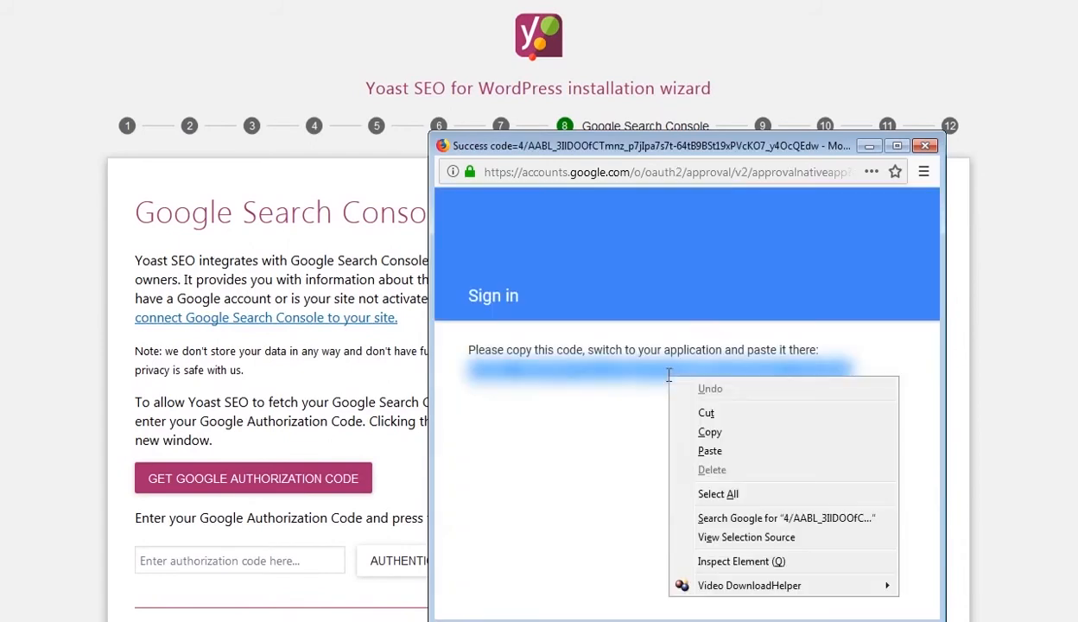
pyautogui.click(710, 432)
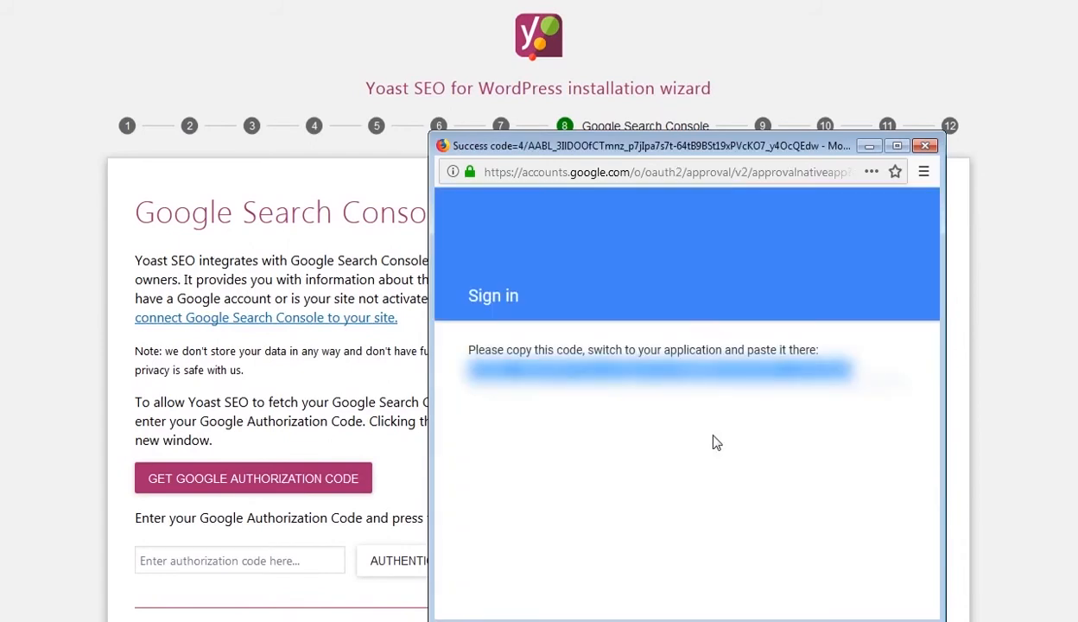
# Paste the Google authorization code into the Search Console page of the wizard and authenticate.
pyautogui.click(258, 563)
pyautogui.rightClick(257, 565)
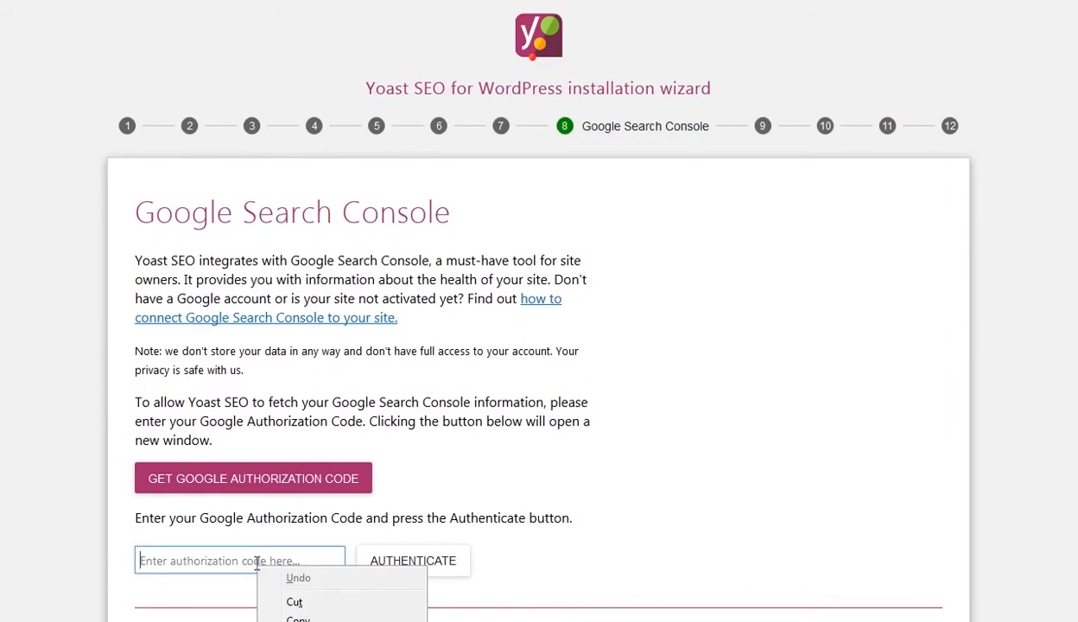
pyautogui.click(302, 621)
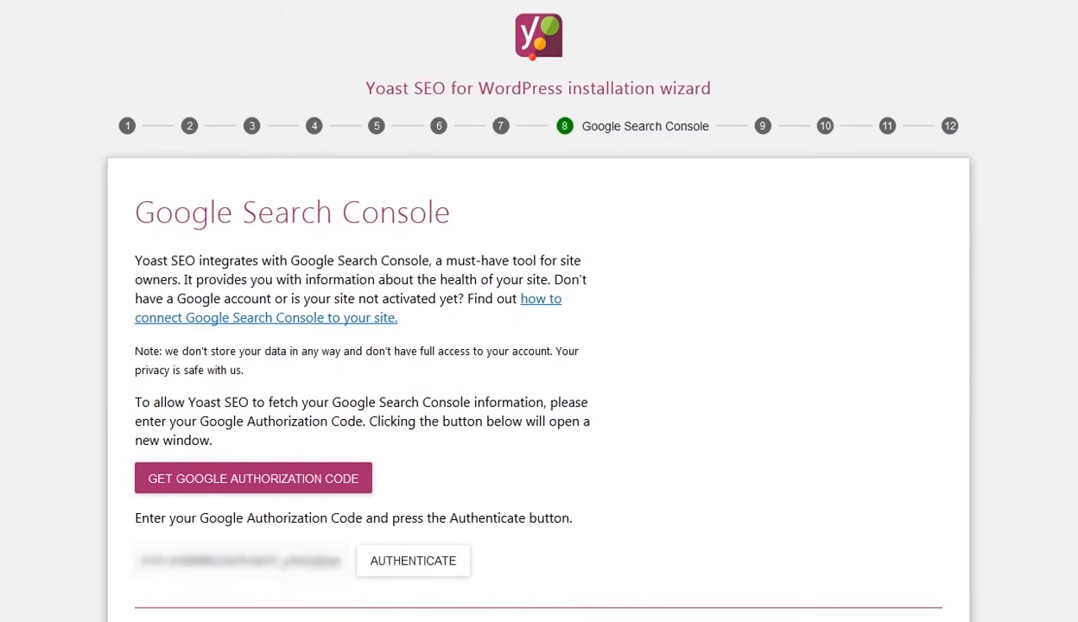
pyautogui.click(412, 563)
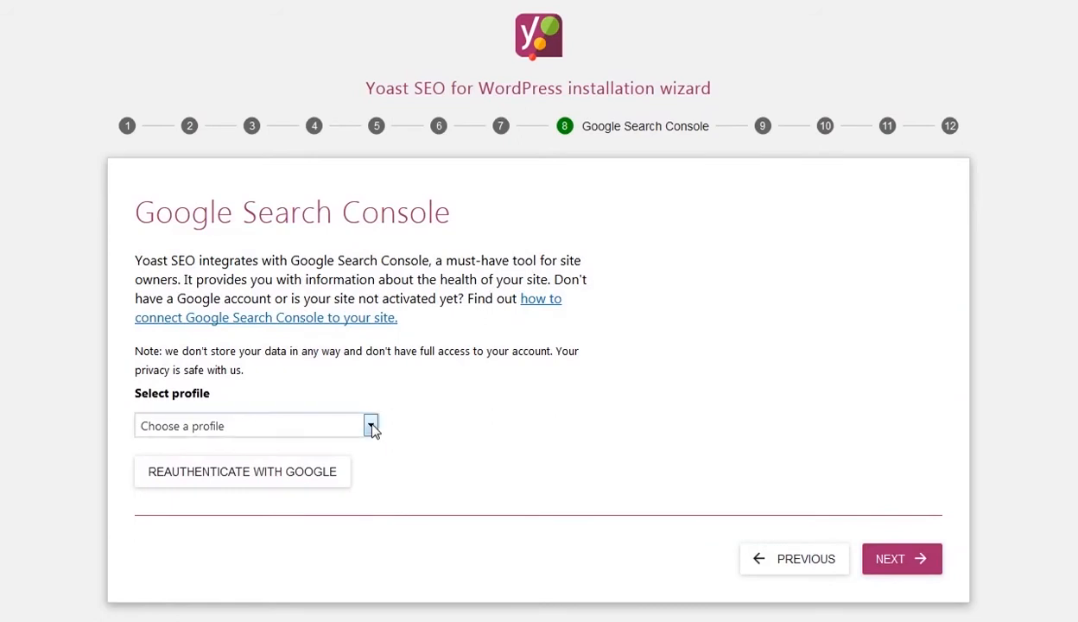
pyautogui.click(370, 425)
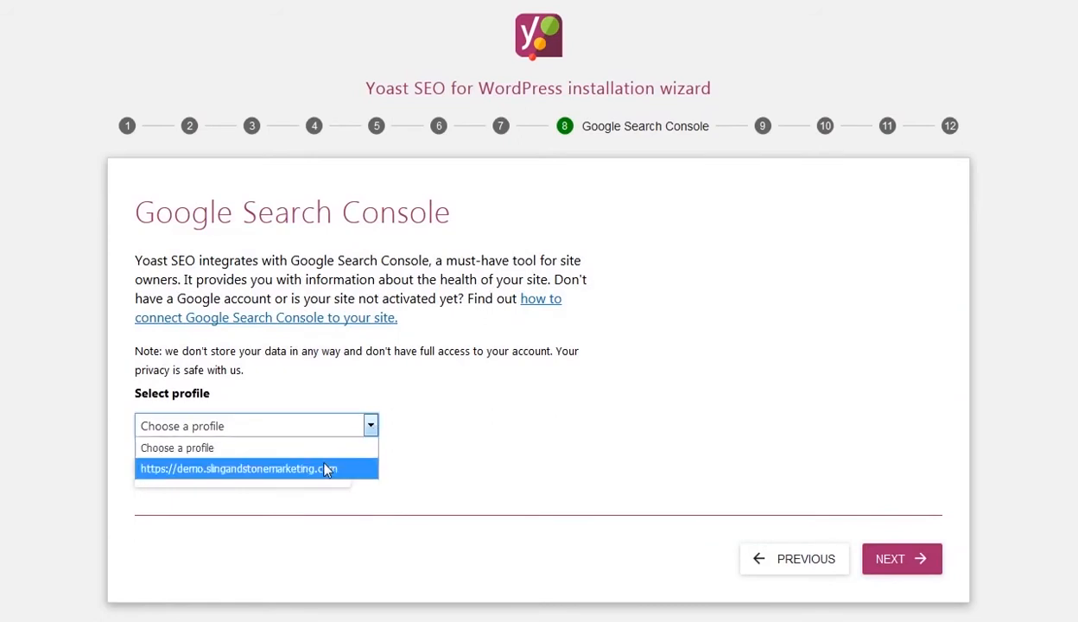
pyautogui.click(325, 468)
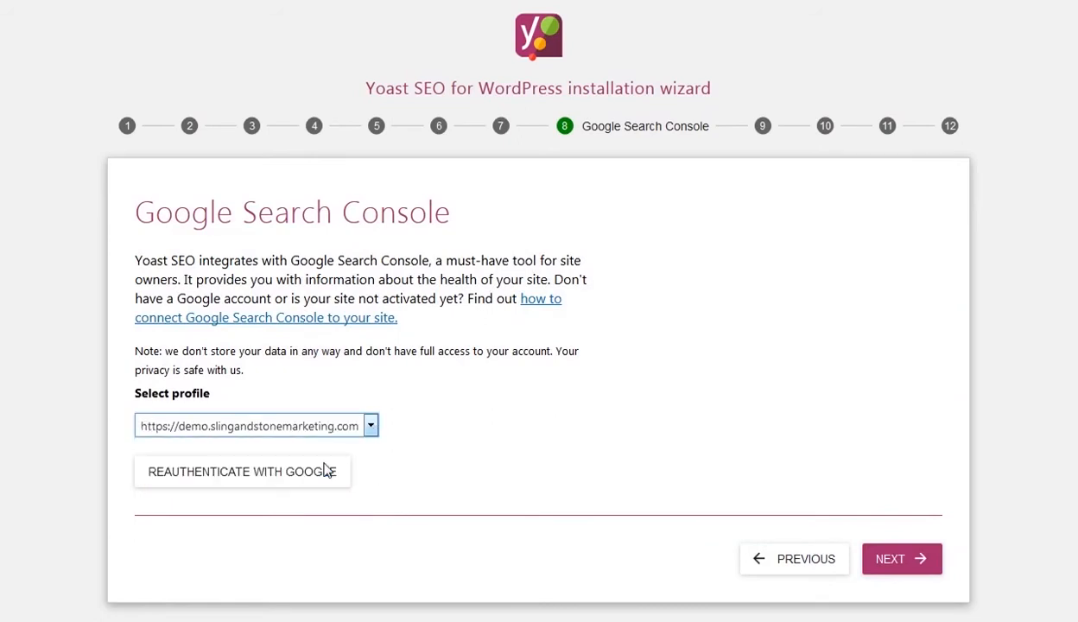
pyautogui.click(921, 562)
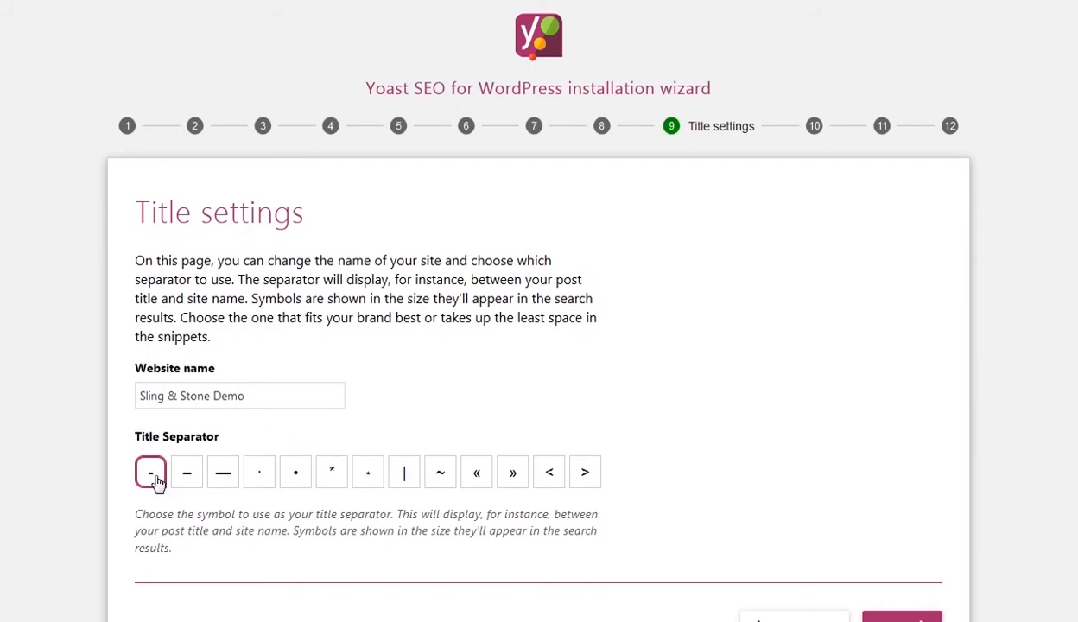
# Keep the website name "Sling & Stone Demo" and the hyphen title separator, and continue to the newsletter page, leaving its email blank.
pyautogui.click(899, 618)
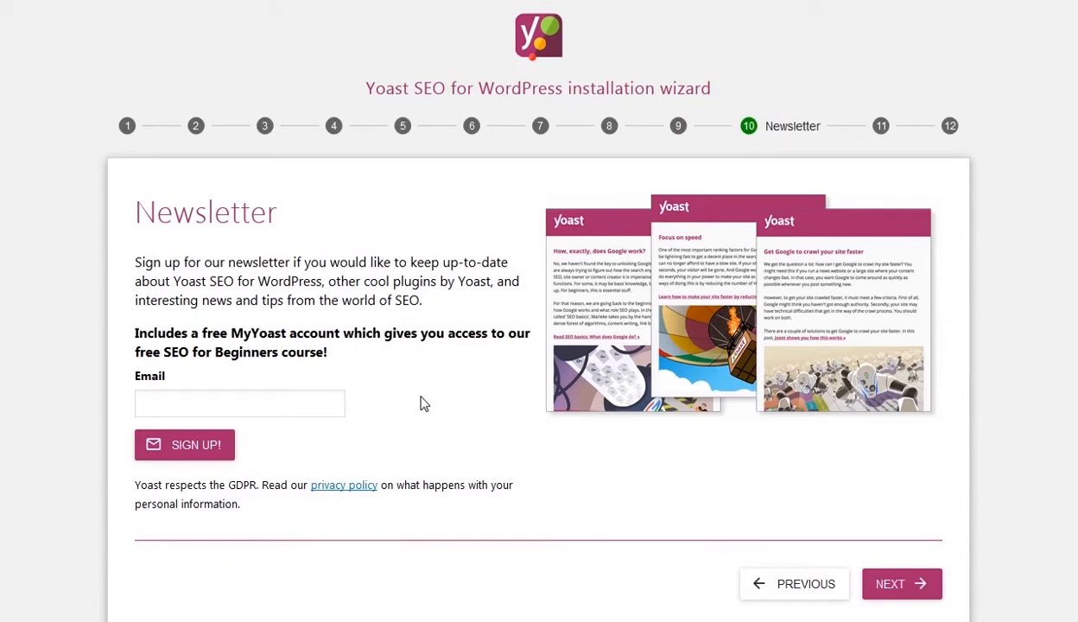
pyautogui.click(312, 399)
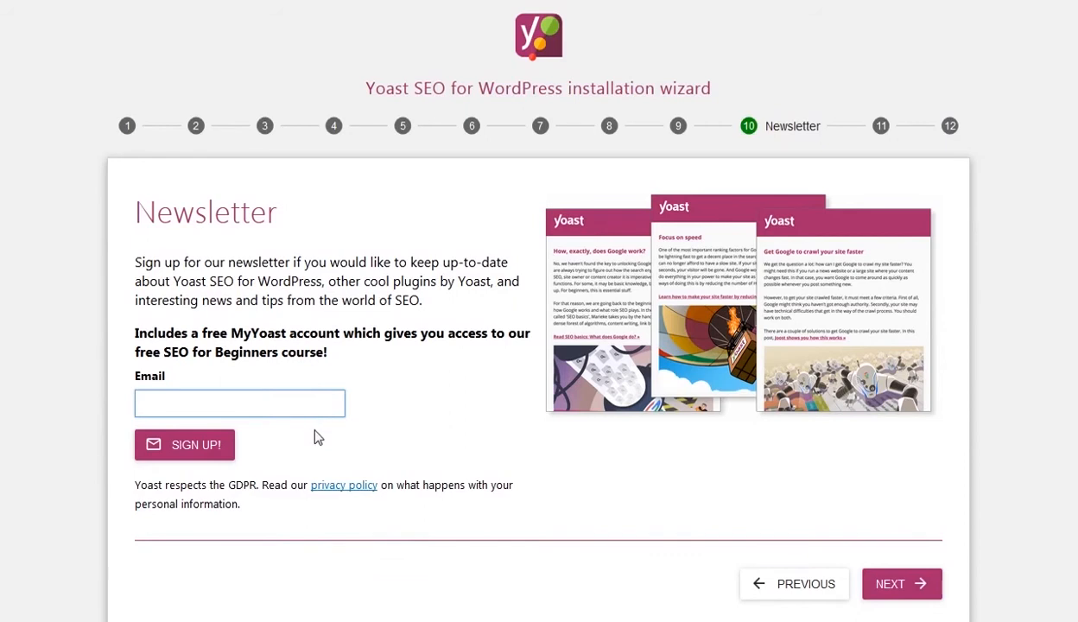
pyautogui.click(668, 507)
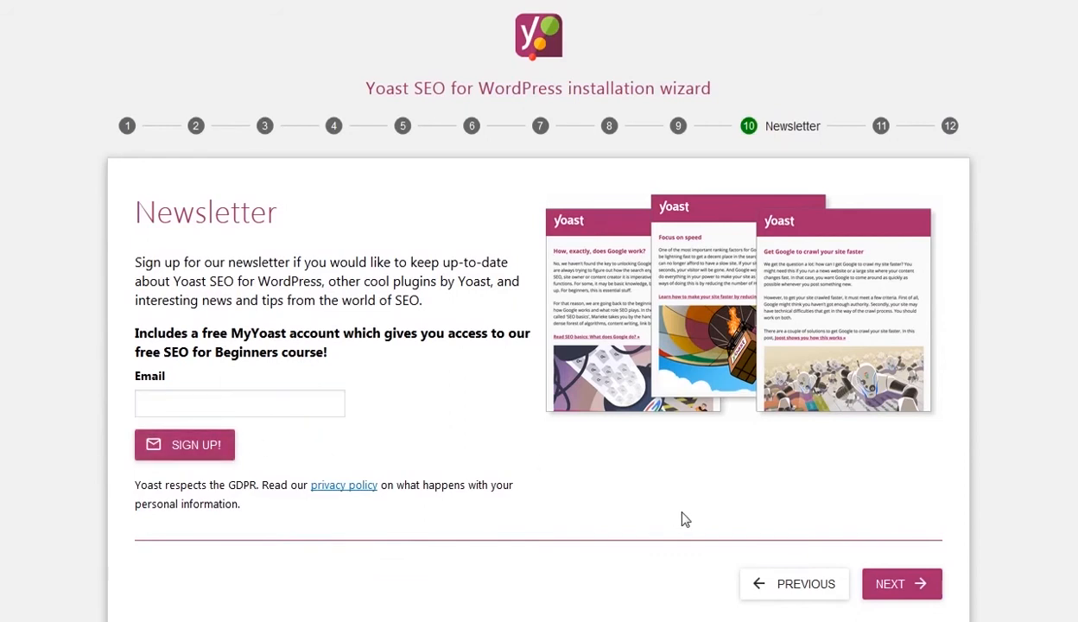
# Skip the newsletter sign-up and the product recommendations, and close the completed Yoast SEO installation wizard.
pyautogui.click(902, 587)
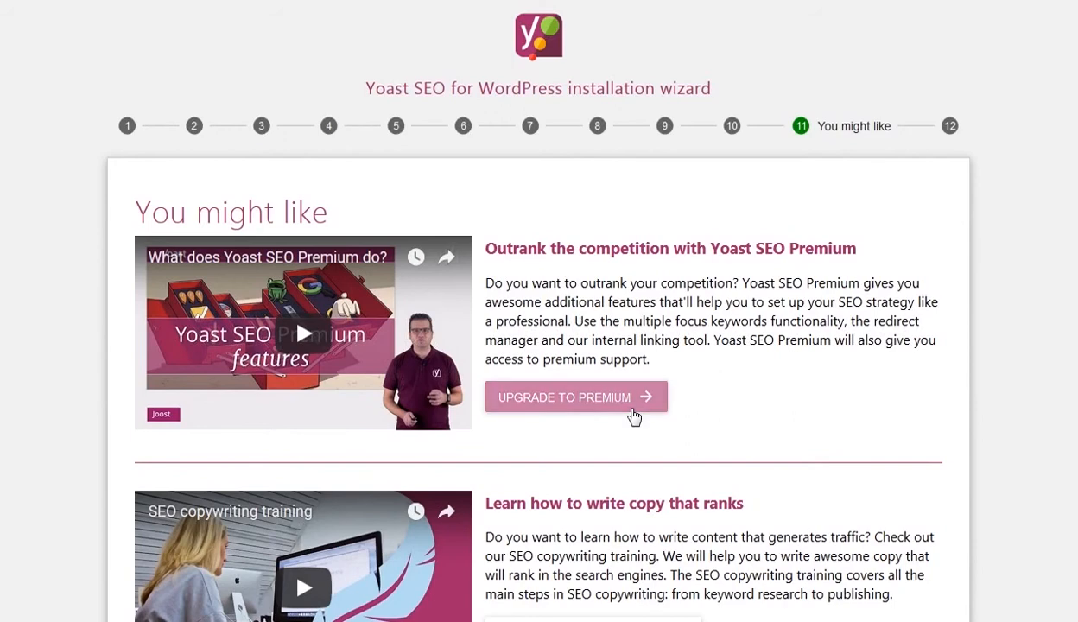
pyautogui.scroll(-3, 656, 441)
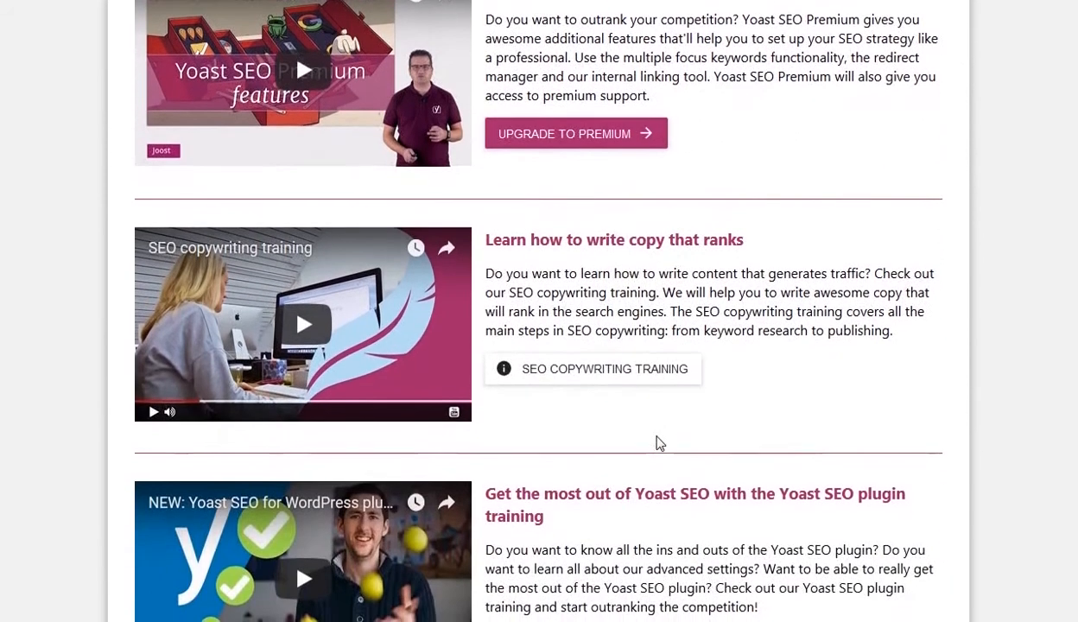
pyautogui.scroll(-1, 667, 414)
pyautogui.scroll(-2, 667, 415)
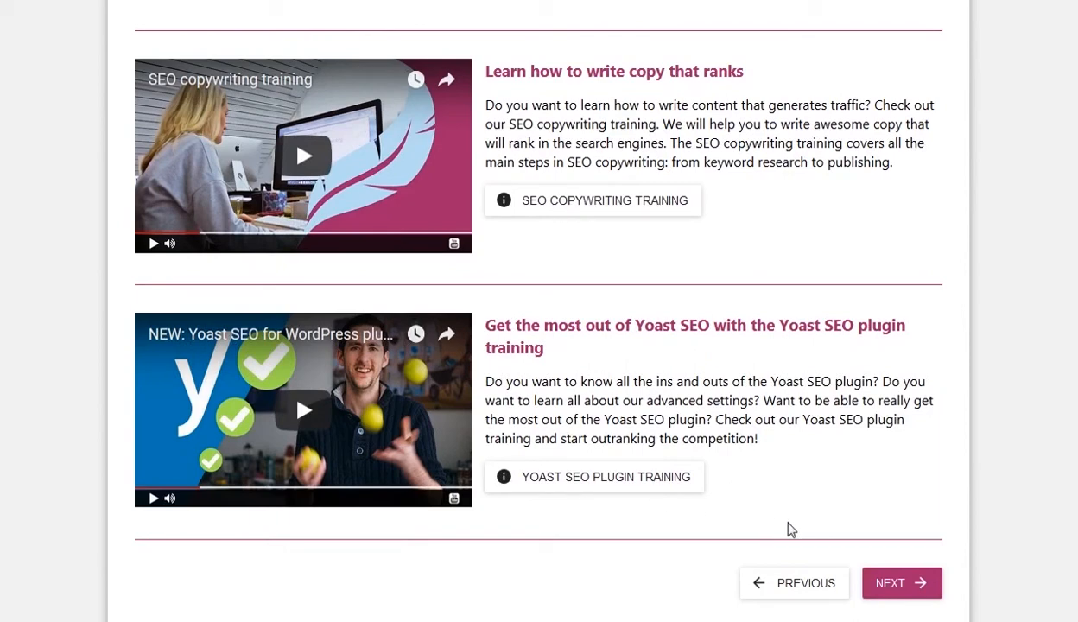
pyautogui.click(902, 585)
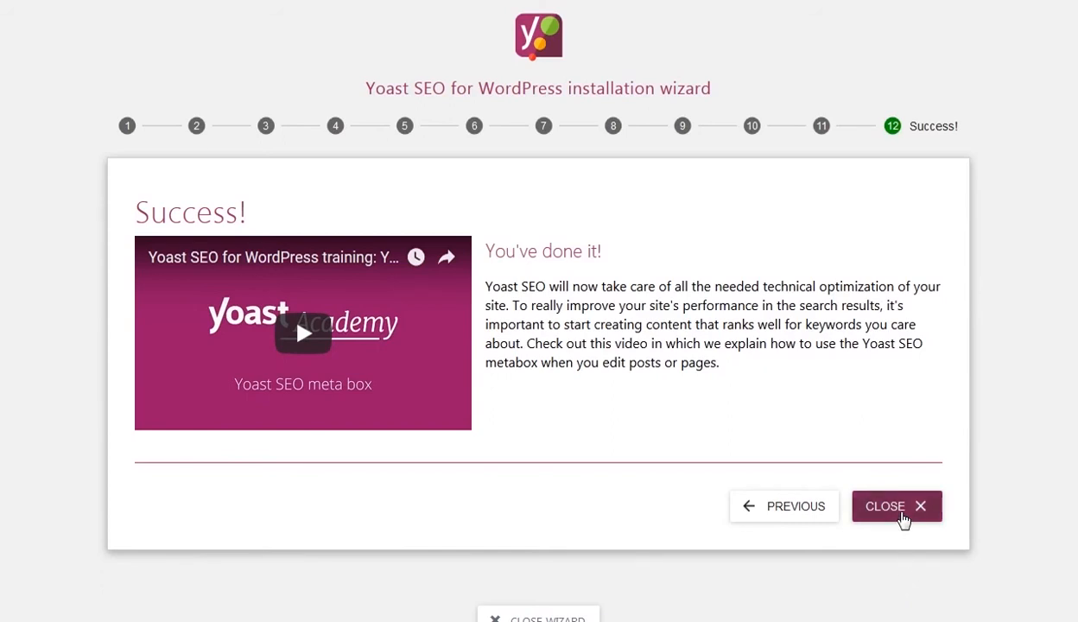
pyautogui.click(903, 517)
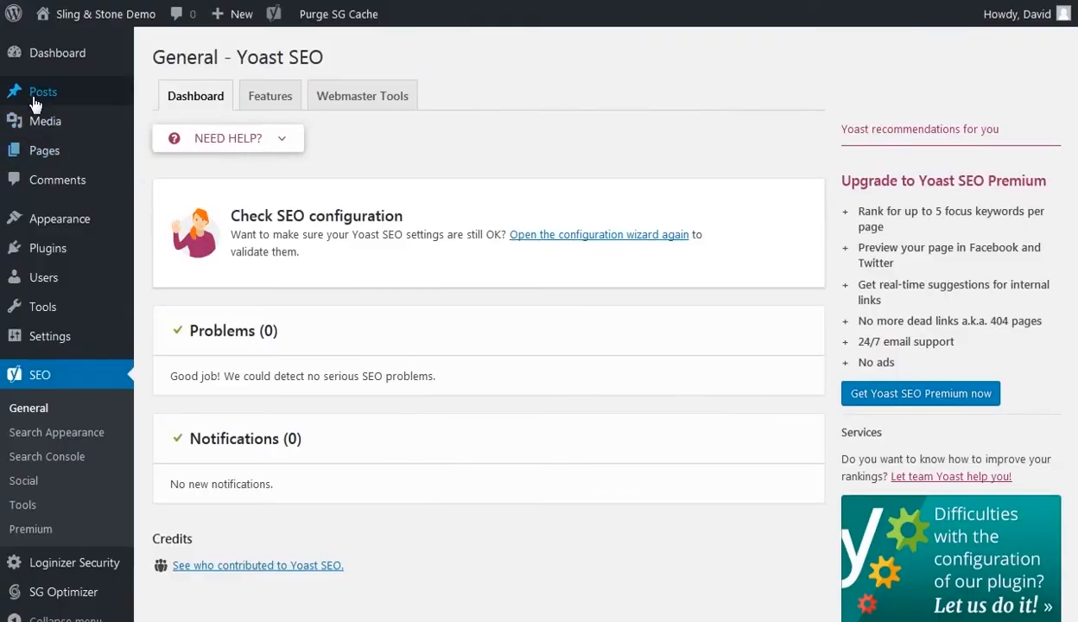
# Add a new post titled "Demo Title" and paste the copied Bacon ipsum placeholder paragraphs into its body.
pyautogui.moveTo(34, 92)
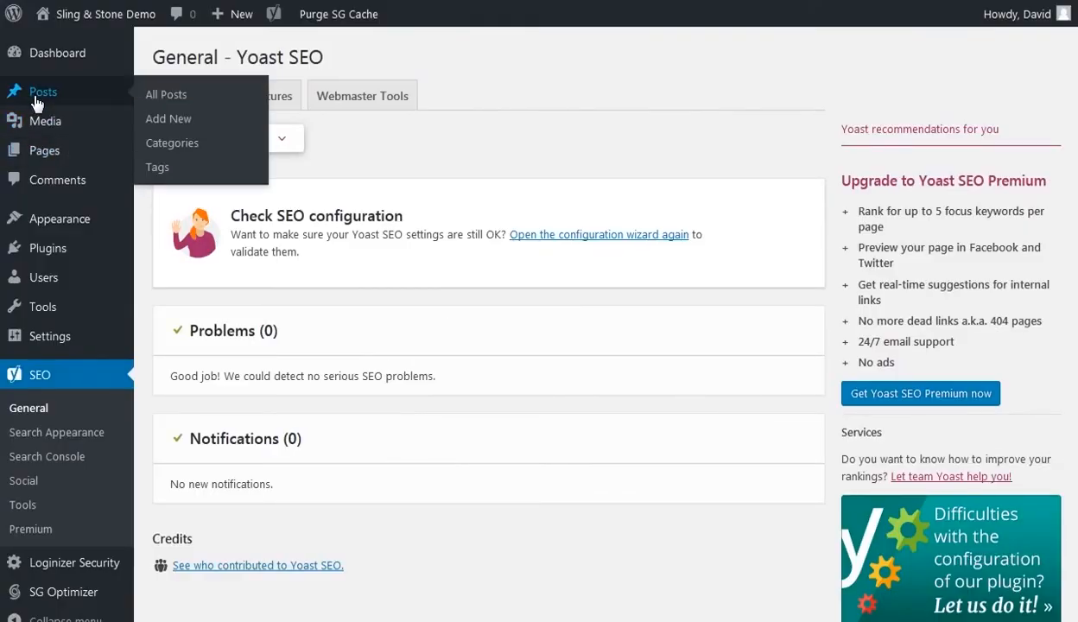
pyautogui.click(175, 119)
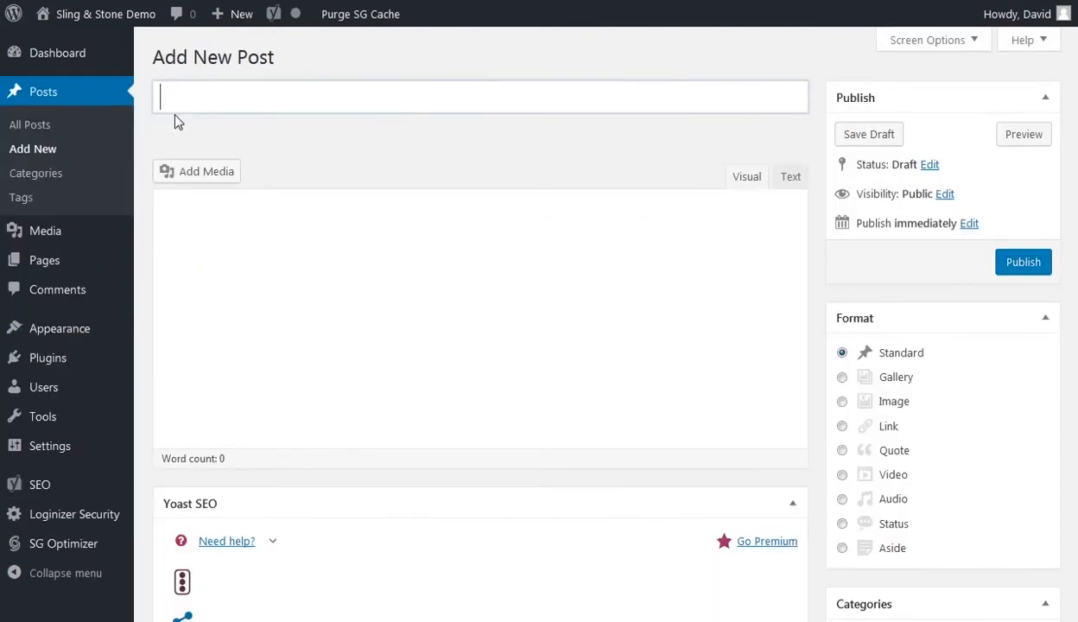
pyautogui.write('Demo Title')
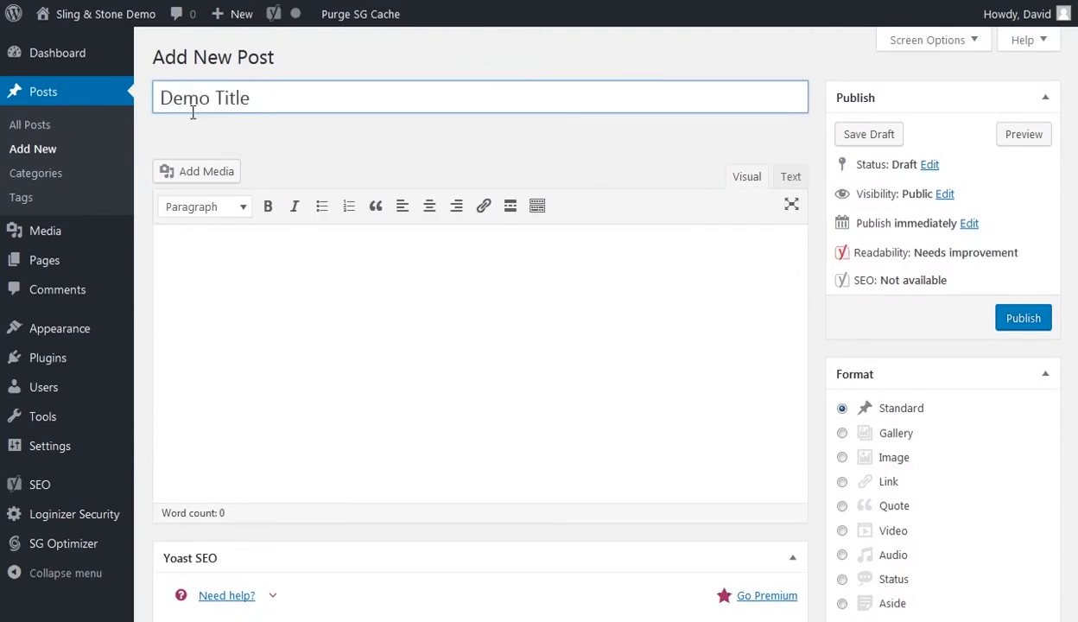
pyautogui.click(377, 371)
pyautogui.hotkey('ctrl', 'v')
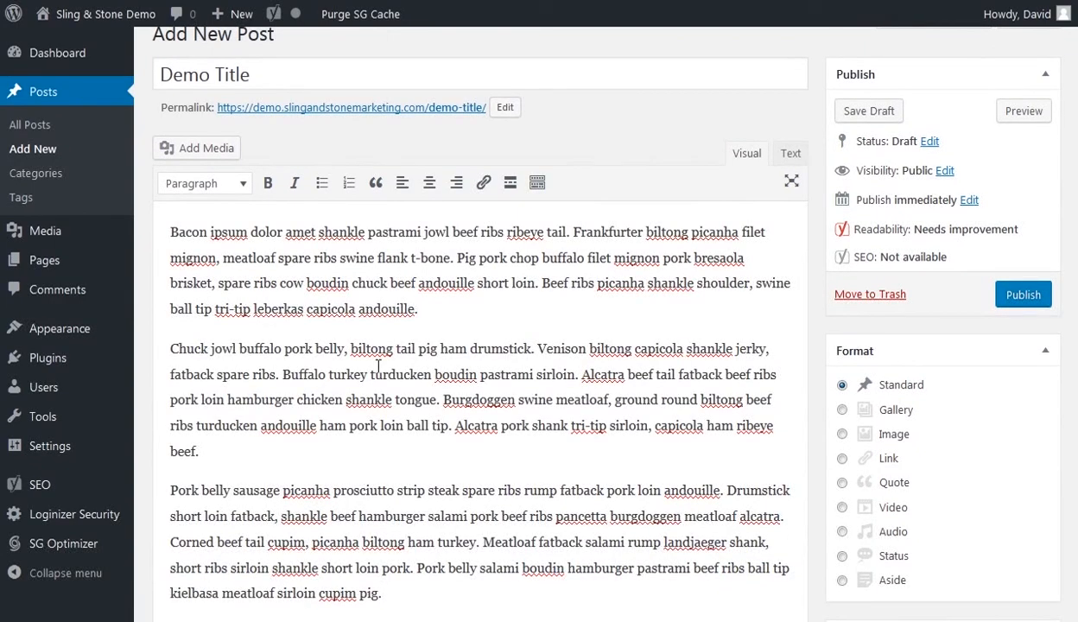
# Locate the Yoast SEO box below the post editor and check its visibility setting in the Screen Options.
pyautogui.scroll(-6, 214, 431)
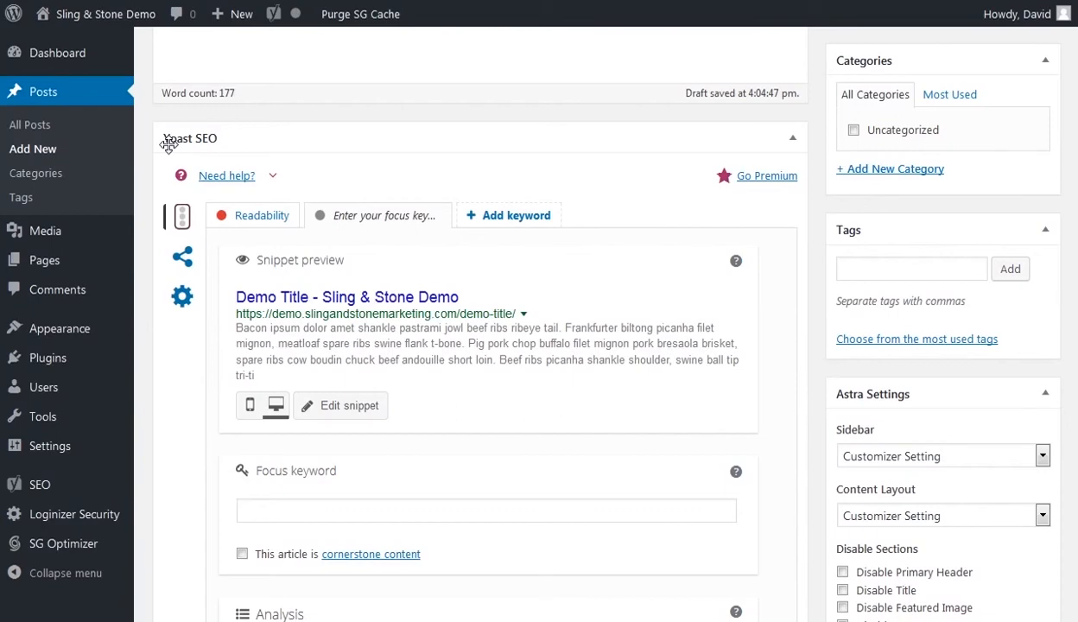
pyautogui.scroll(7, 168, 145)
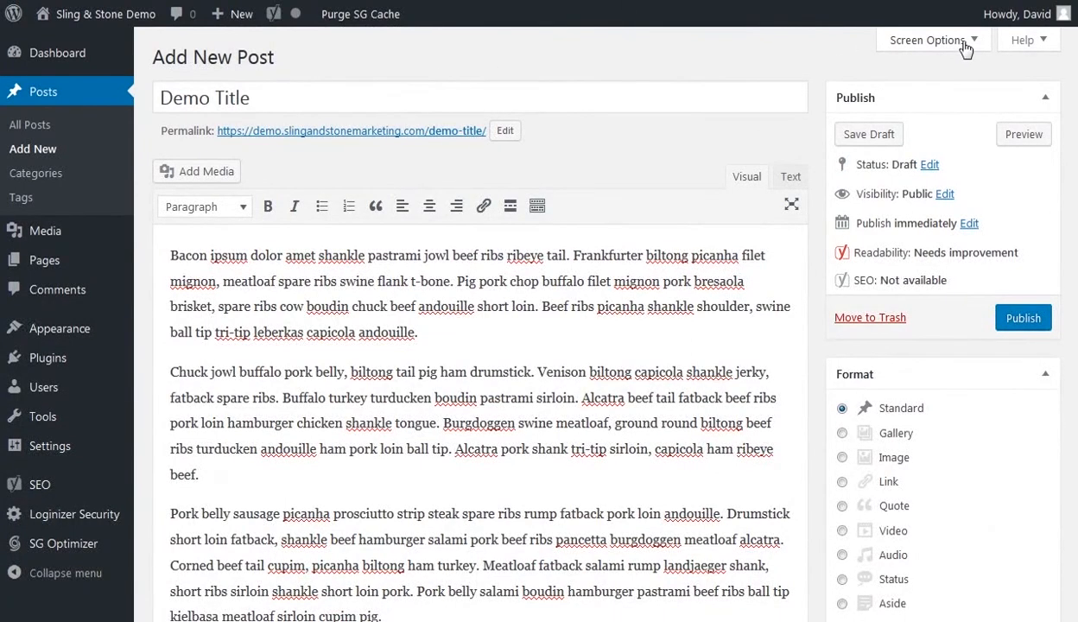
pyautogui.click(974, 42)
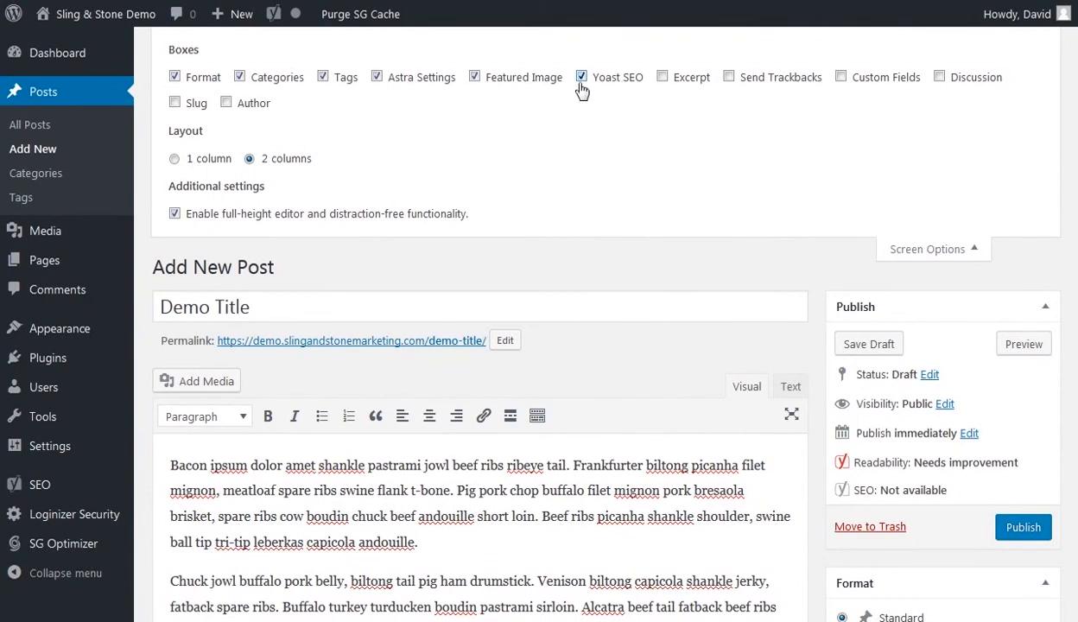
pyautogui.click(950, 248)
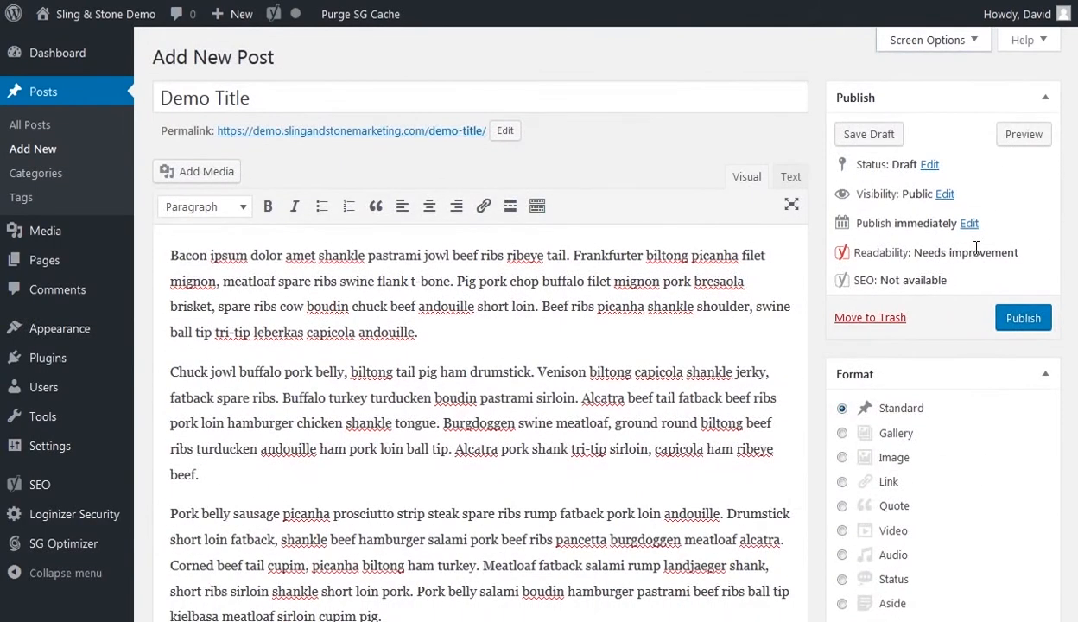
# Examine the post's Yoast SEO snippet preview, focus keyword field, and the problems and improvements in the analysis.
pyautogui.scroll(-5, 820, 344)
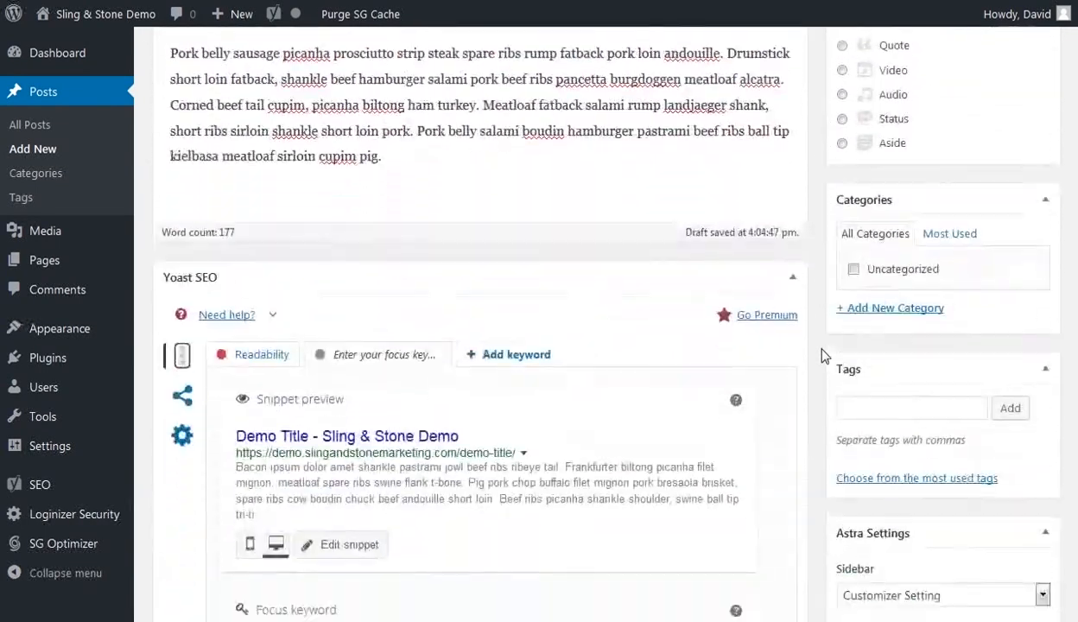
pyautogui.scroll(-3, 823, 356)
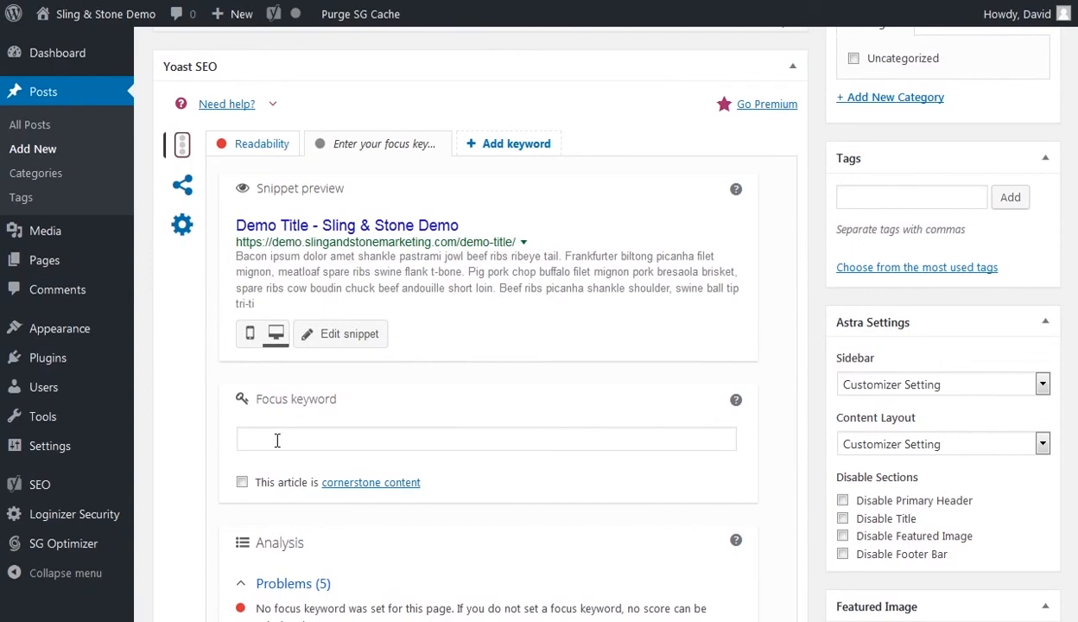
pyautogui.scroll(-1, 277, 442)
pyautogui.scroll(-3, 277, 440)
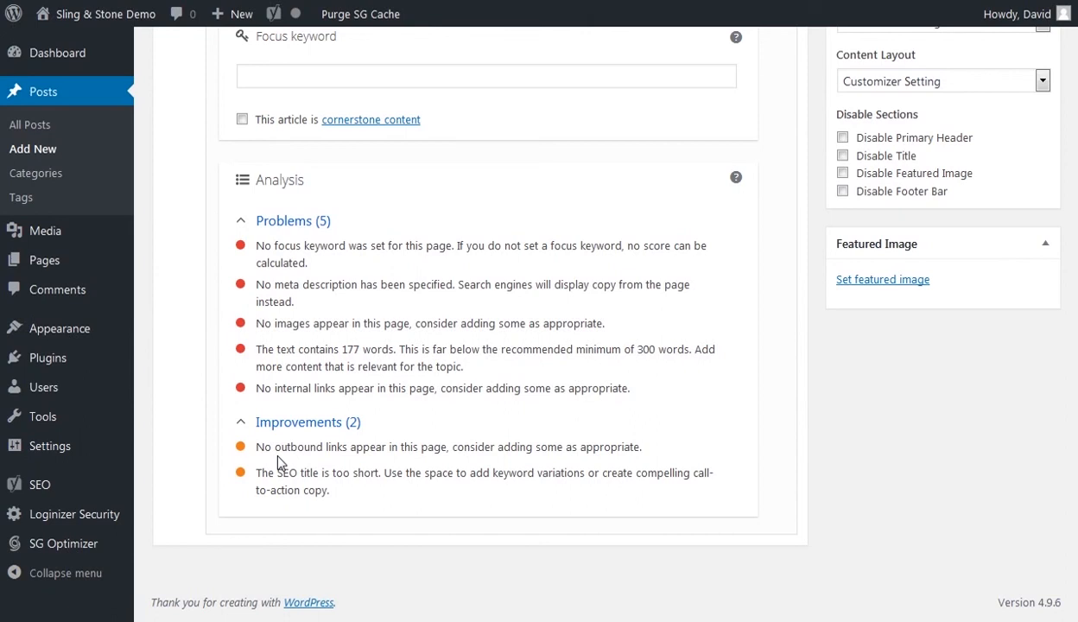
pyautogui.scroll(4, 277, 459)
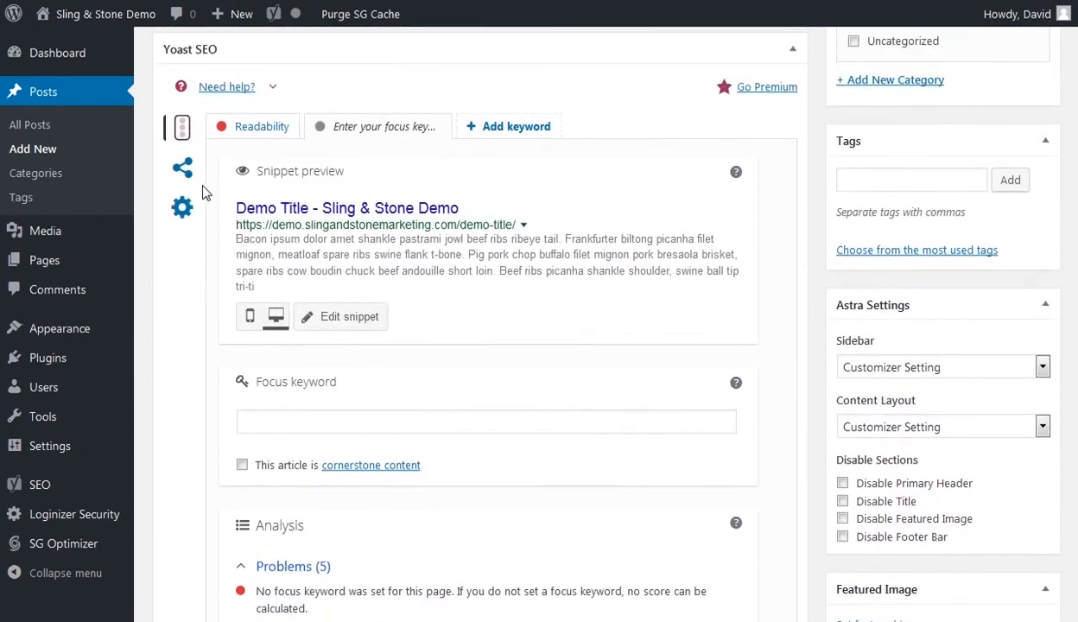
# Review the post's Yoast SEO sharing settings for Facebook and Twitter and its advanced search engine settings.
pyautogui.click(182, 168)
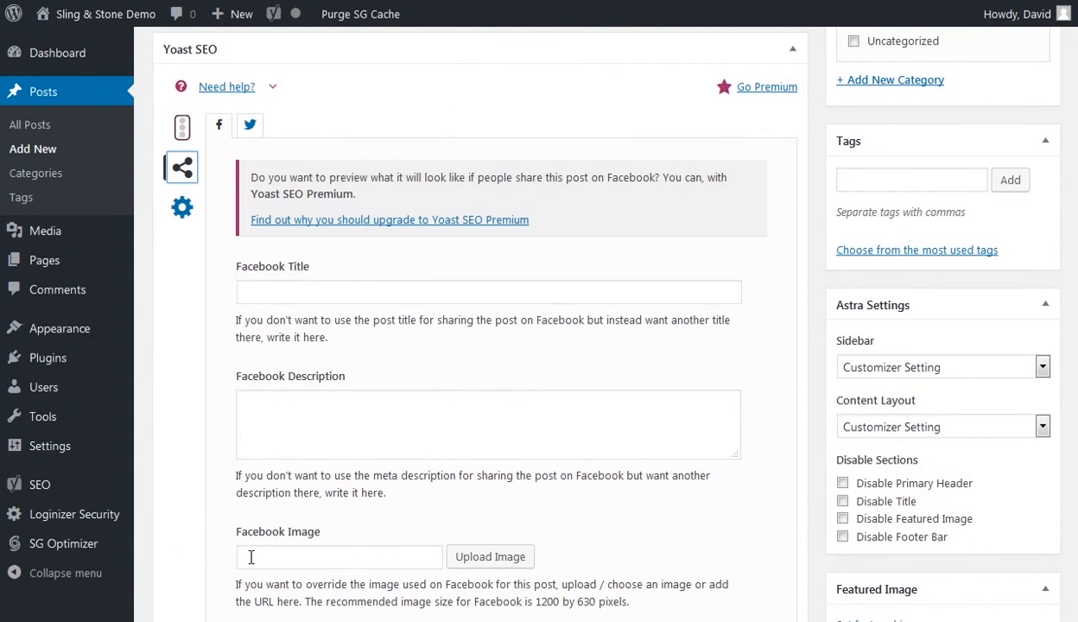
pyautogui.click(248, 127)
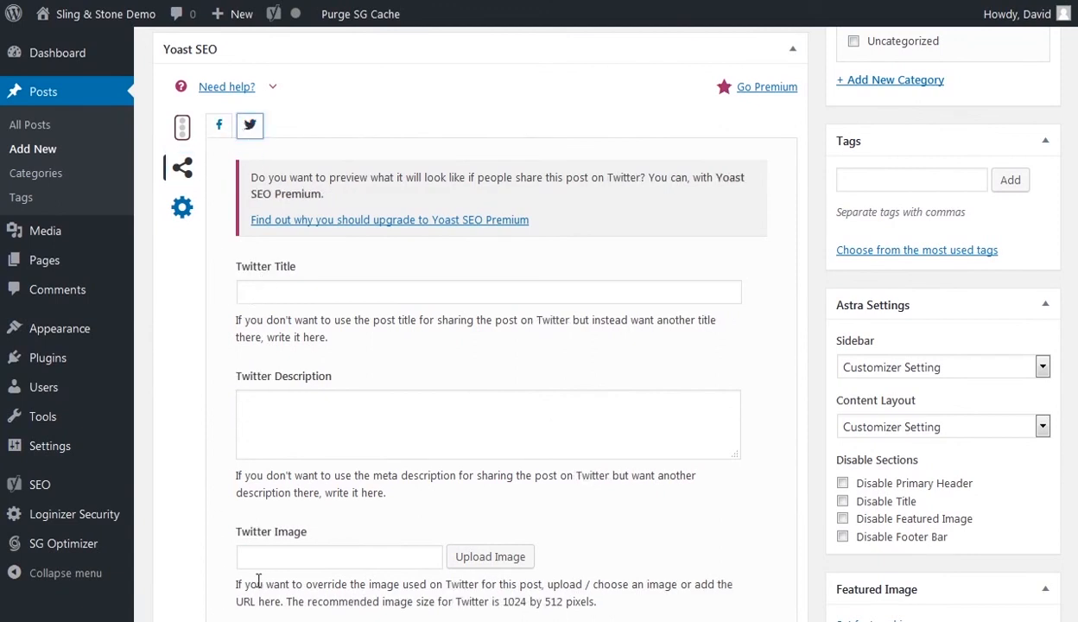
pyautogui.click(182, 209)
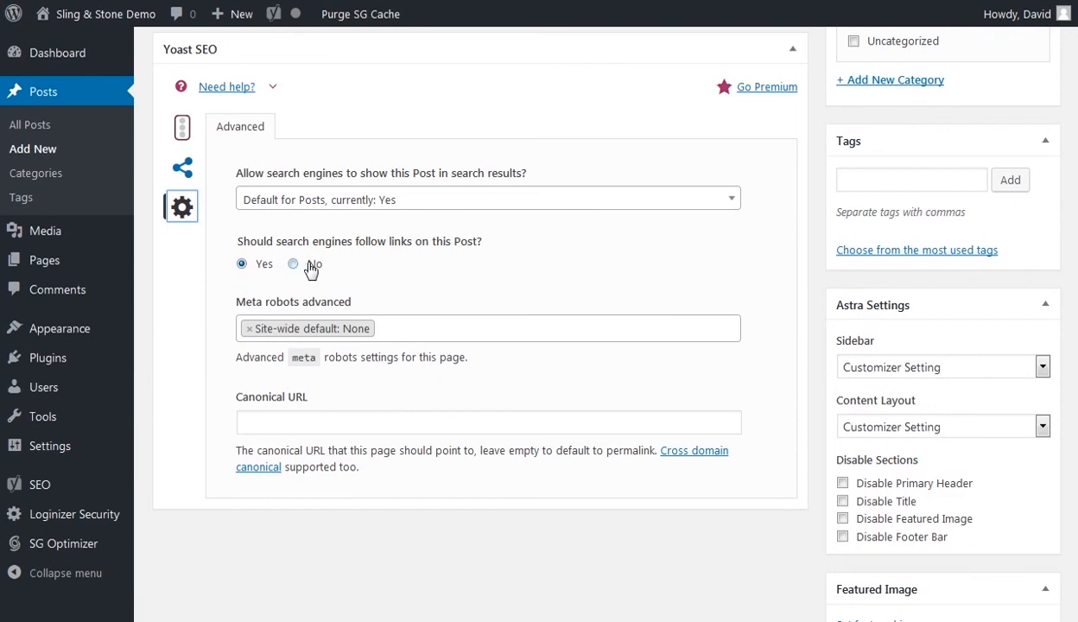
pyautogui.click(213, 362)
# Save the "Demo Title" post as a draft.
pyautogui.scroll(1, 820, 167)
pyautogui.scroll(10, 822, 172)
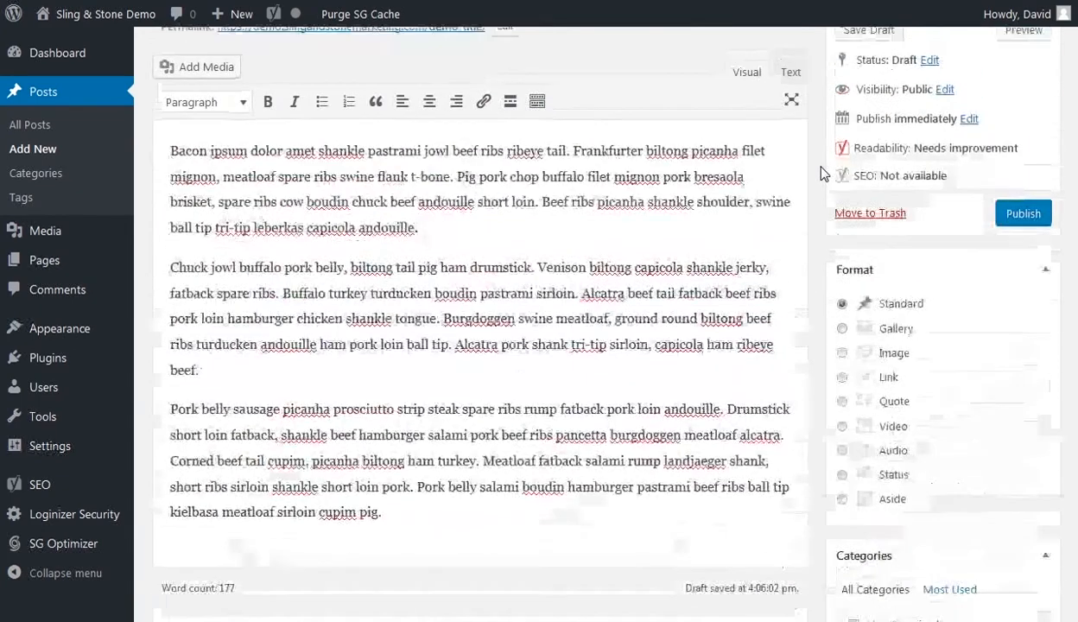
pyautogui.click(855, 134)
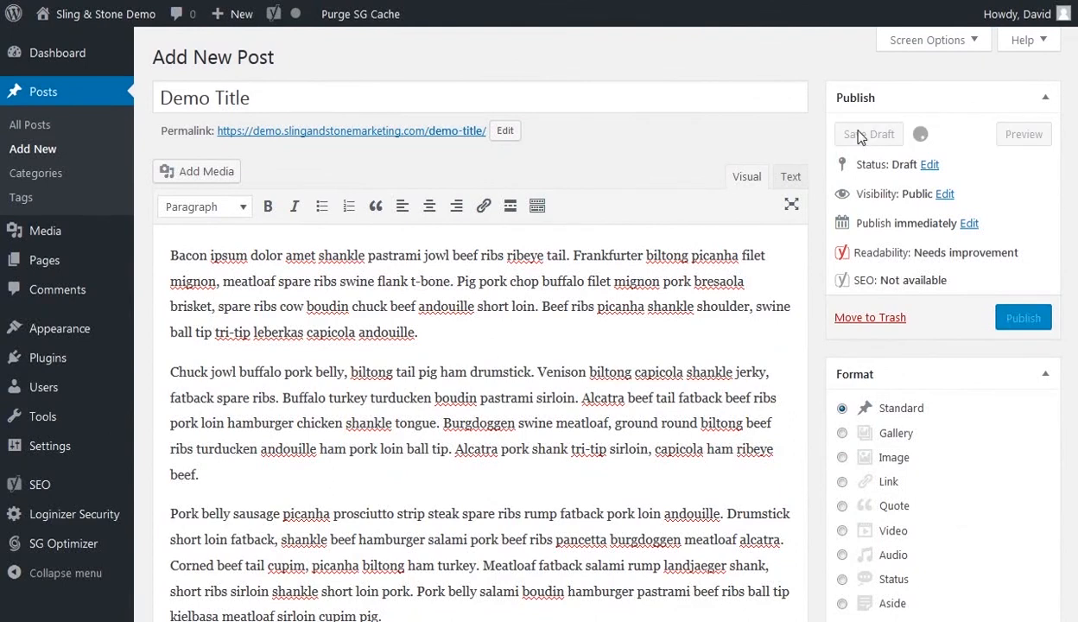